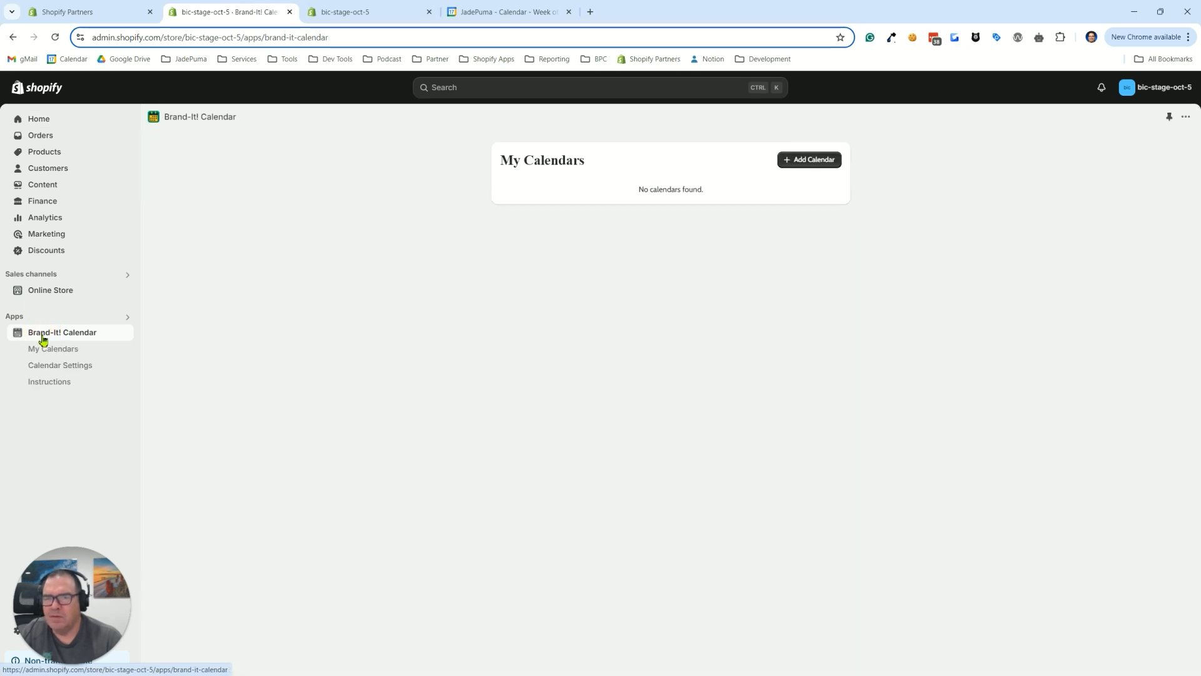
Add a new calendar in My Calendars and title it Team Activities
click(546, 164)
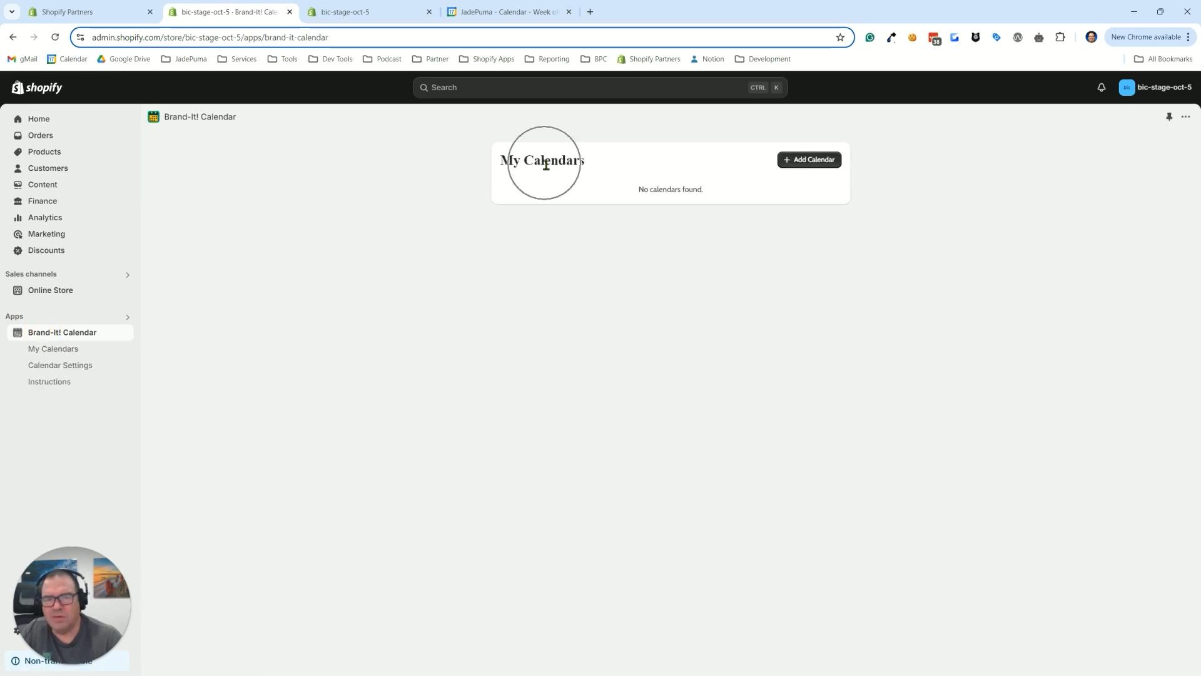
click(63, 356)
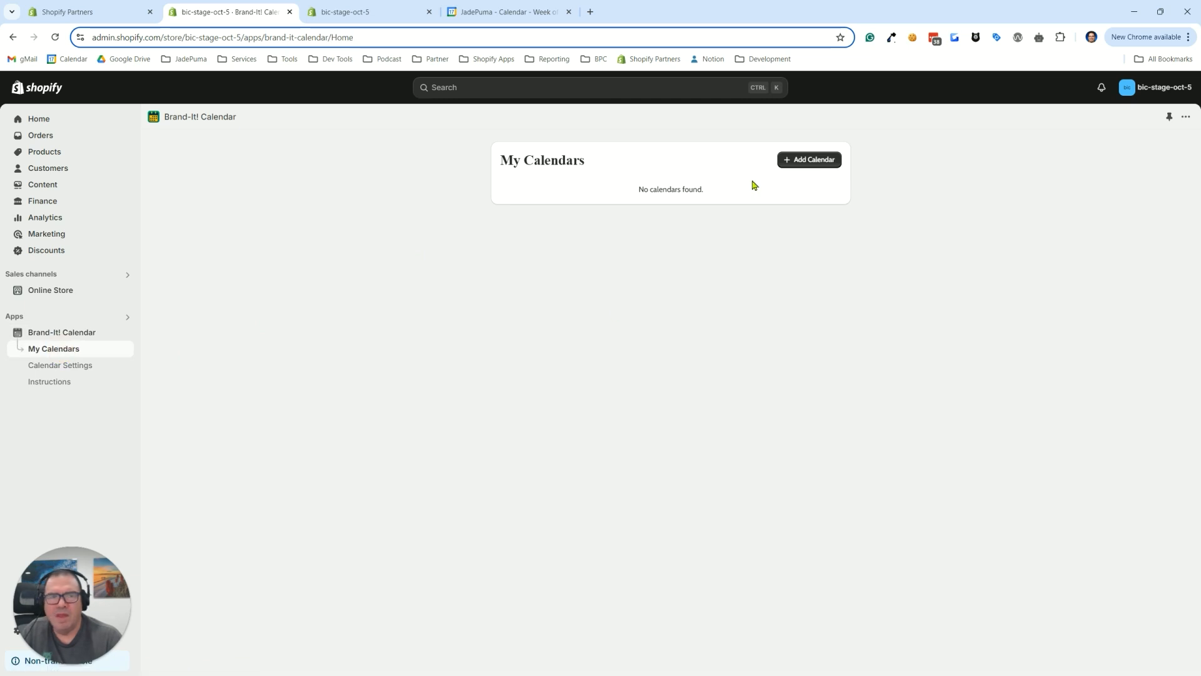
click(802, 161)
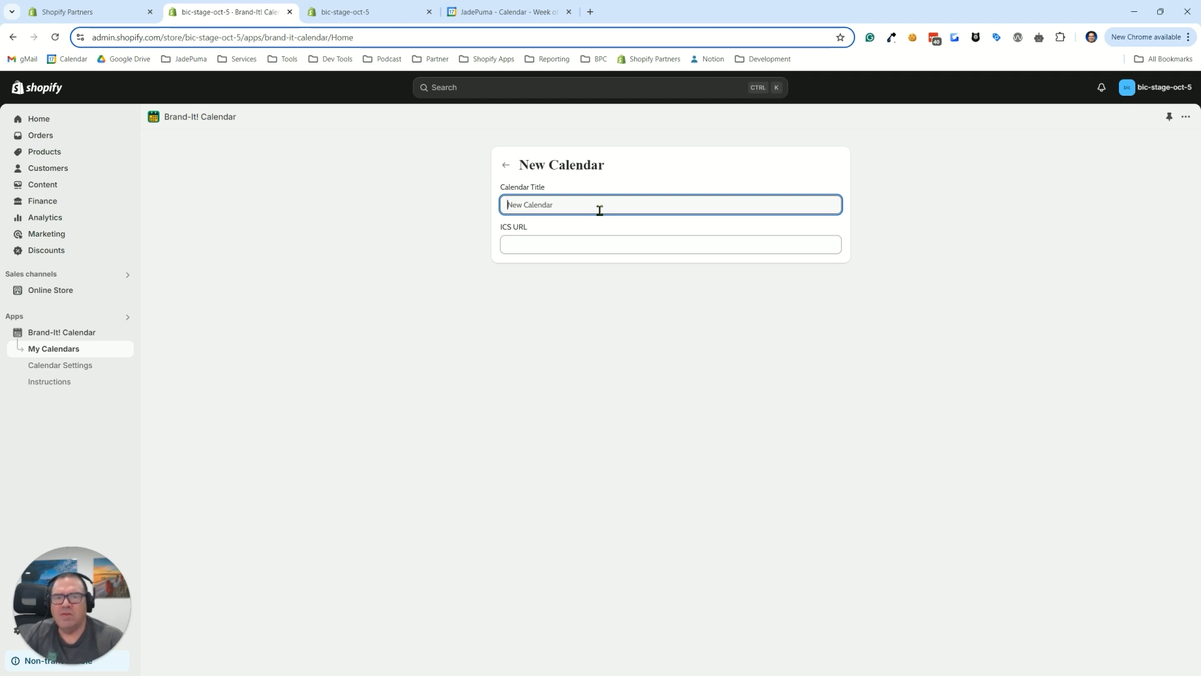
text(Team Activities)
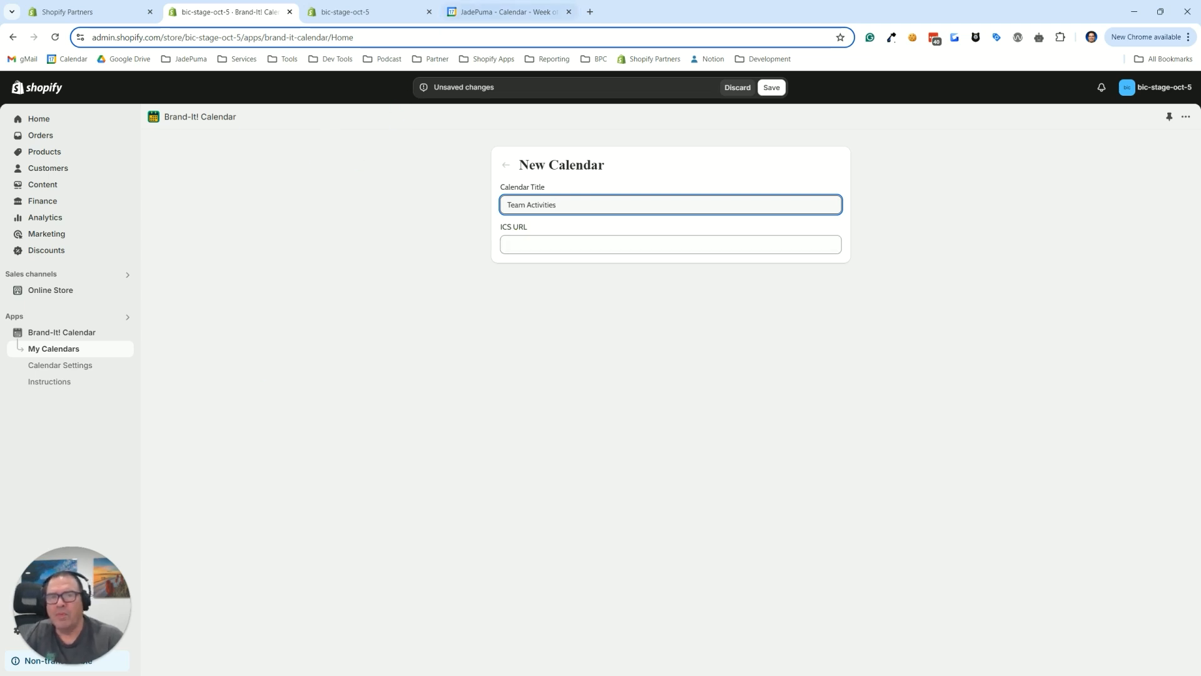
Switch to Google Calendar, display the Shared Test Calendar and open its settings and sharing options
click(486, 14)
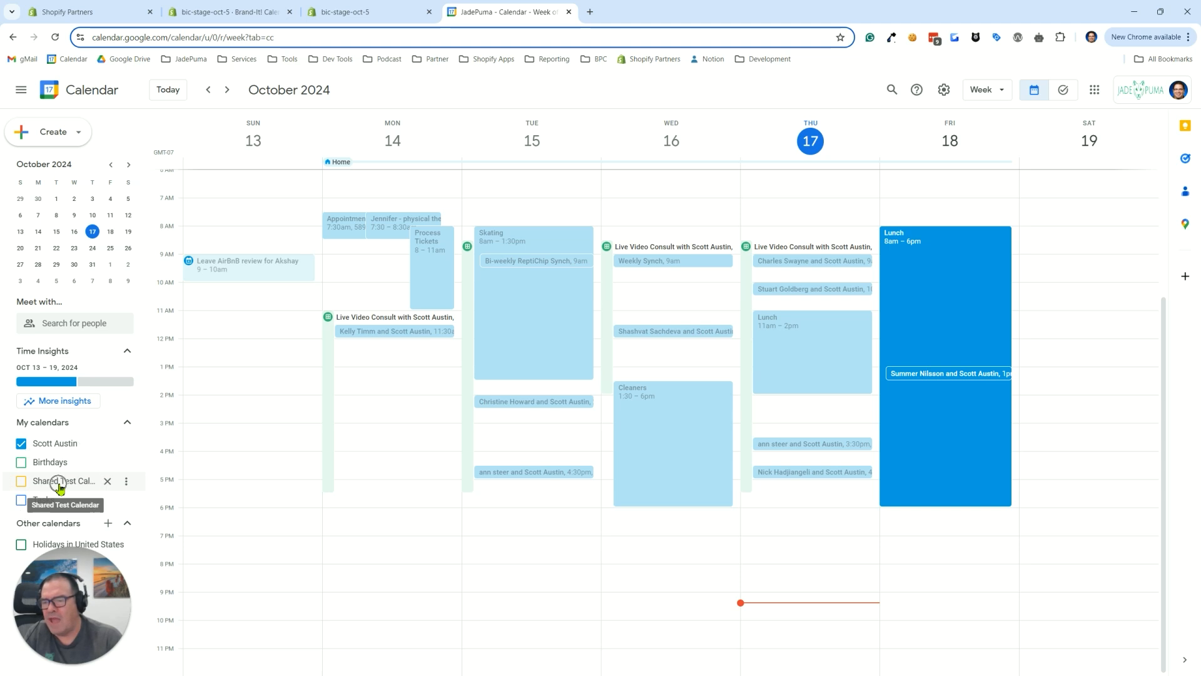
click(22, 481)
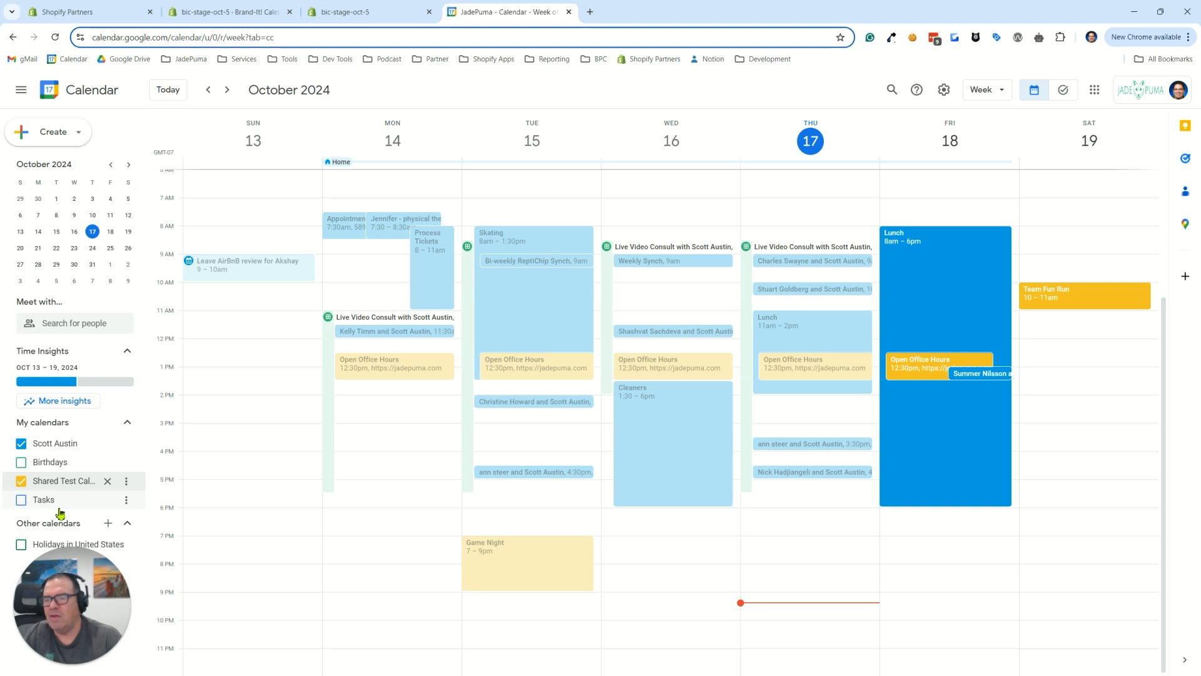
click(127, 484)
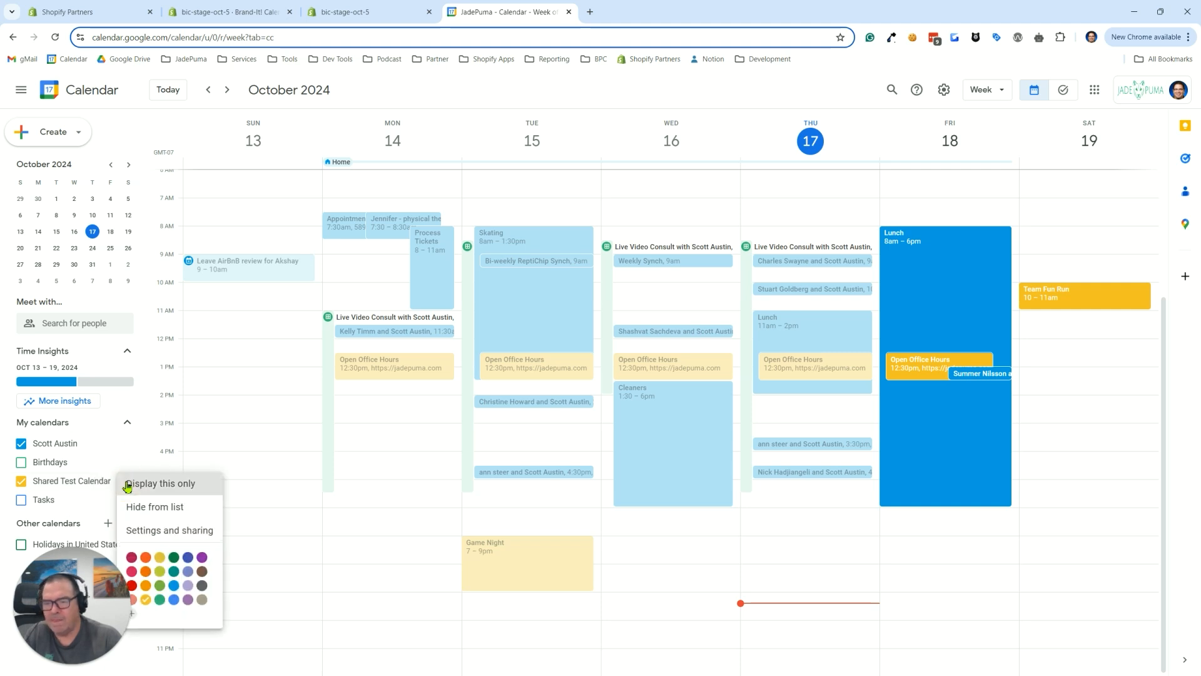
click(150, 531)
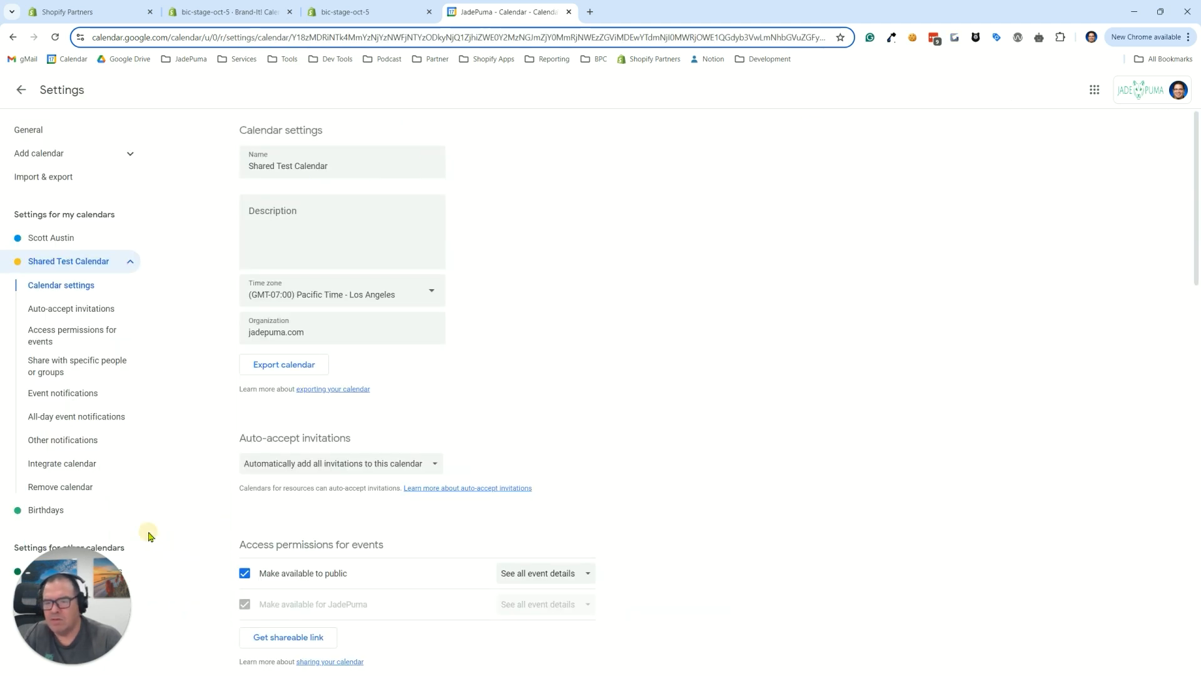
Check the Shared Test Calendar's event access permissions and copy its public address in iCal format
click(52, 337)
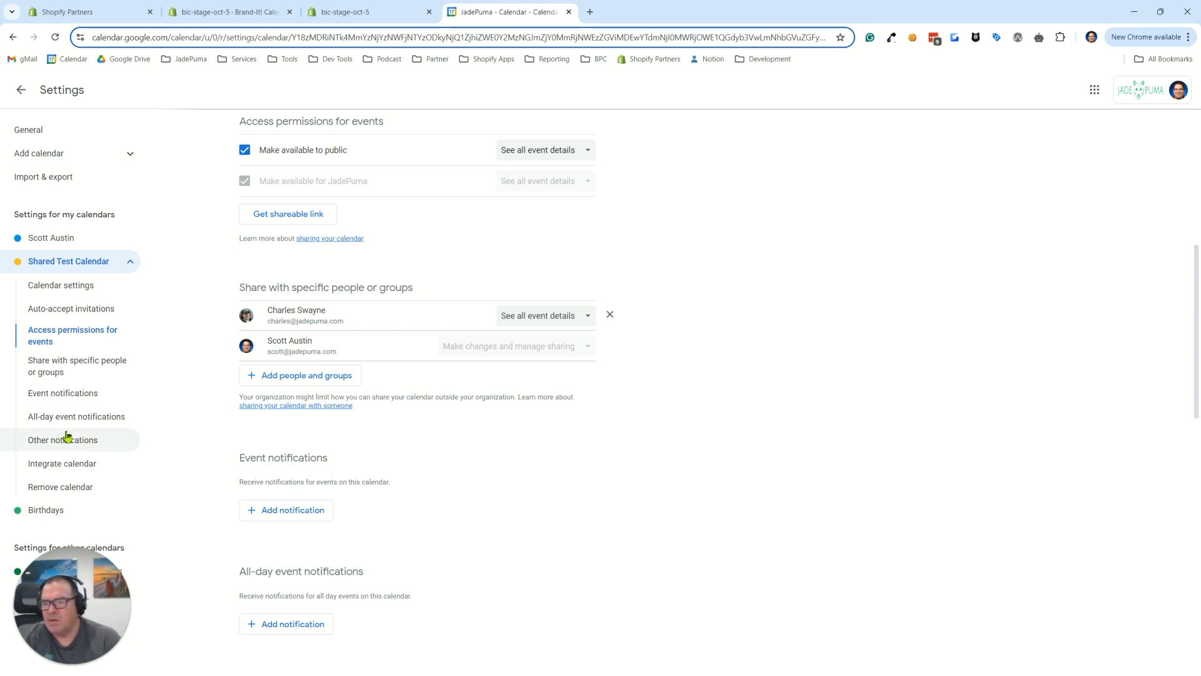
click(56, 463)
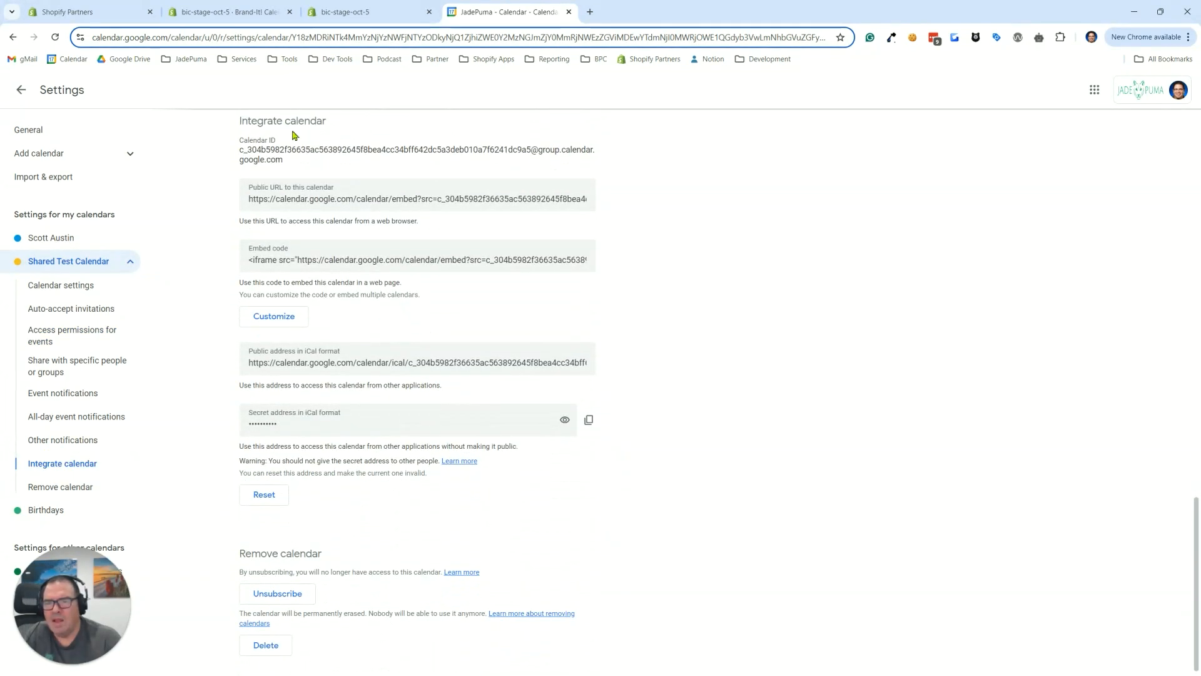
click(313, 355)
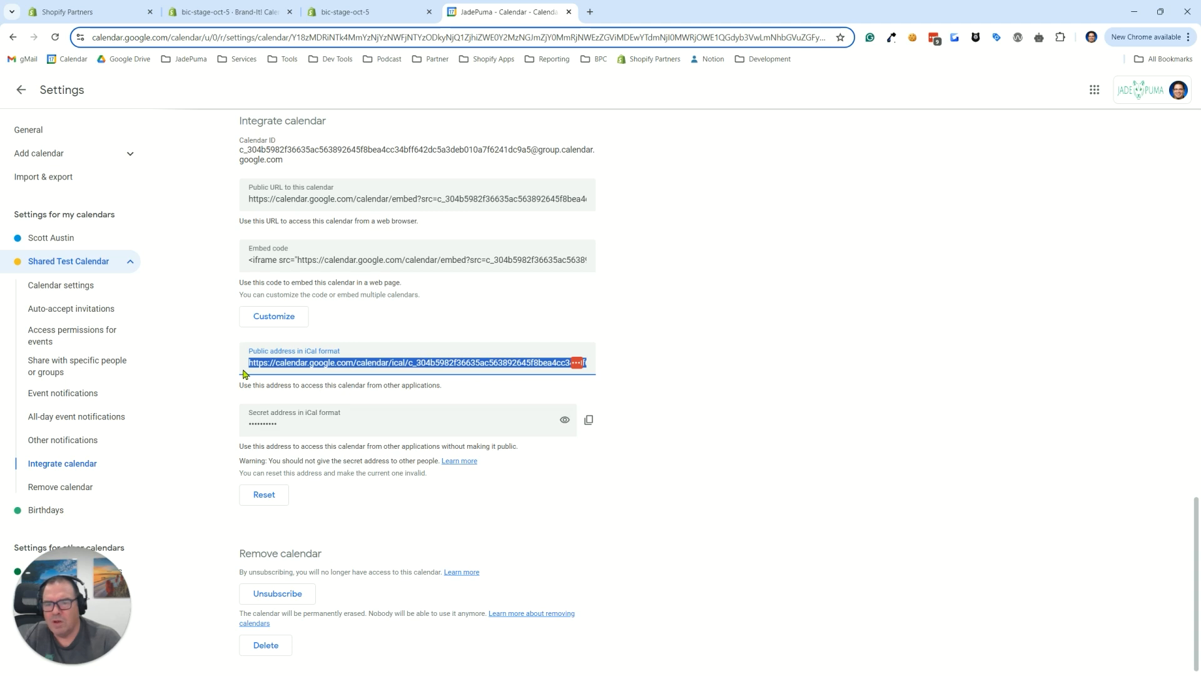
right_click(264, 362)
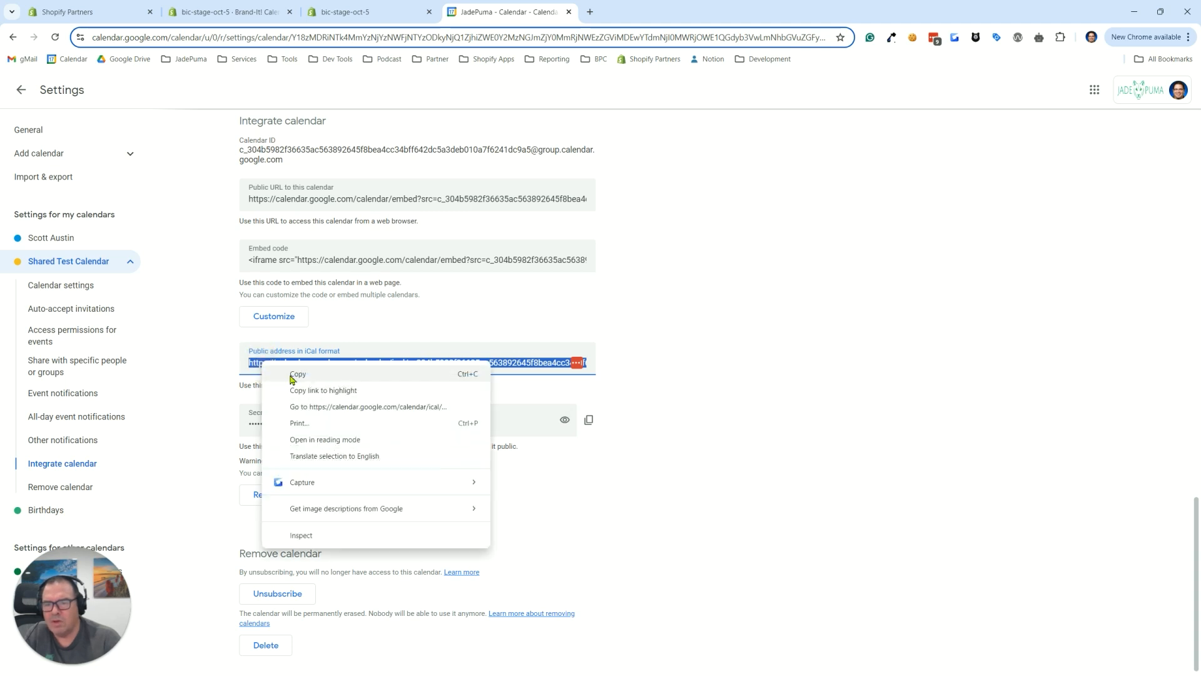
click(296, 374)
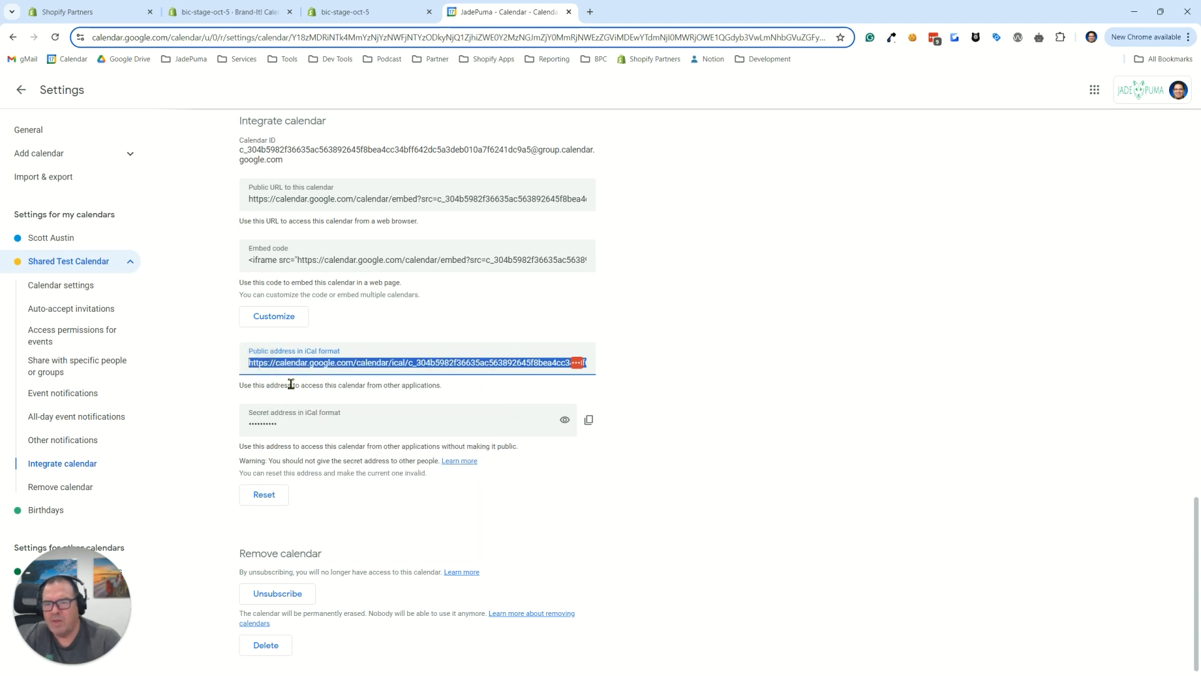
Return to the Shopify admin, paste the copied iCal address as the Team Activities ICS URL and save the calendar
click(194, 14)
click(526, 240)
right_click(523, 244)
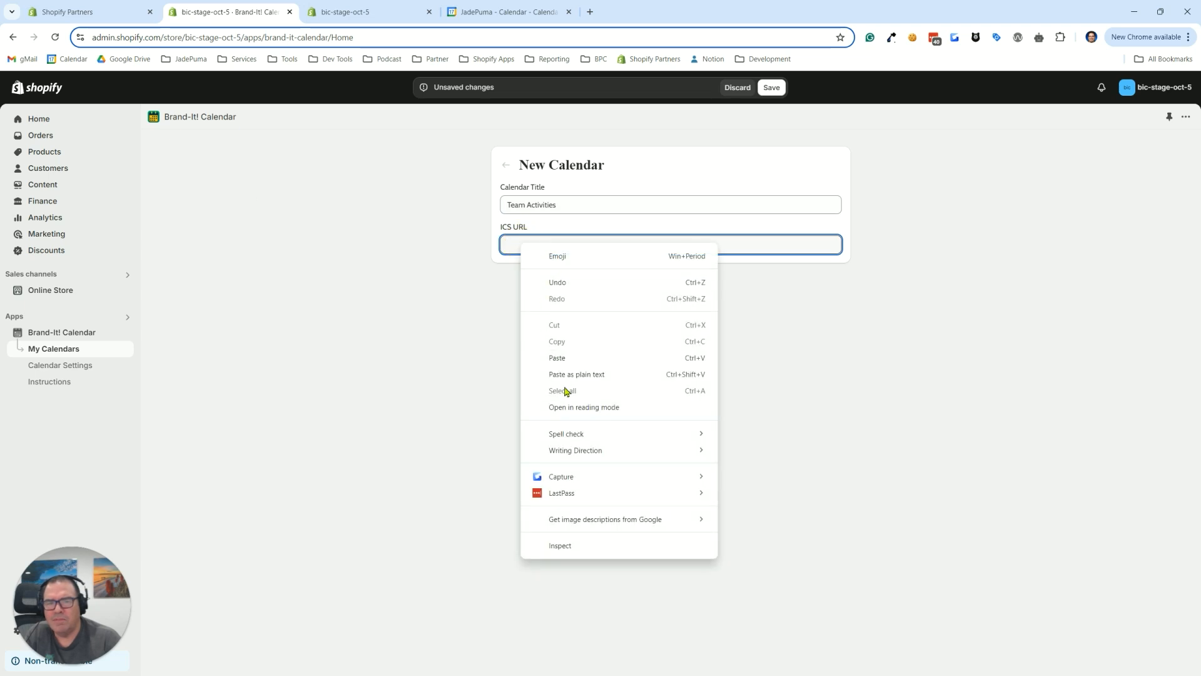
click(558, 357)
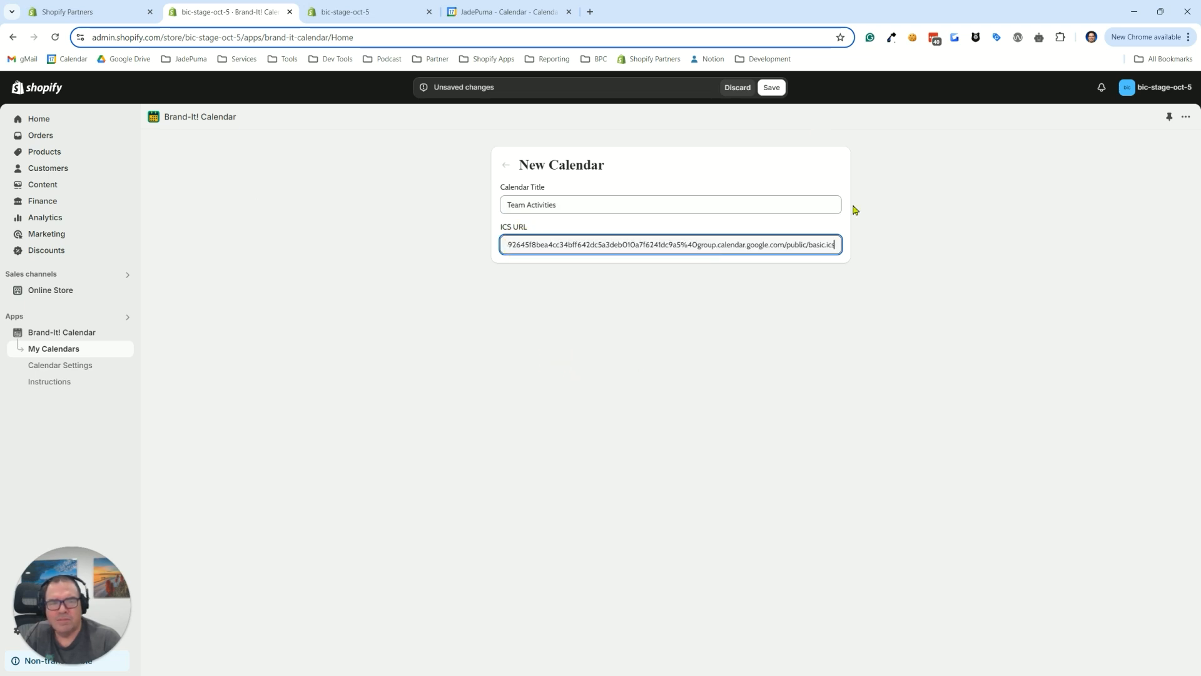
click(772, 88)
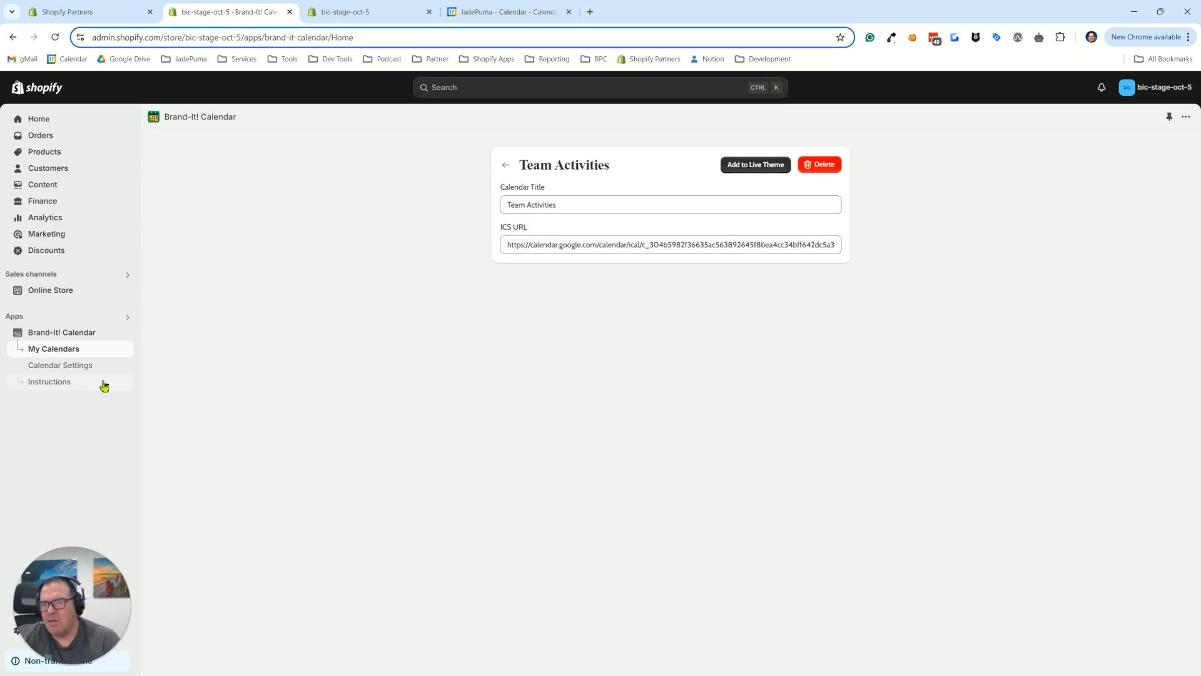
Open the app's Calendar Settings and set the Header Background color to light gray #f1f1f1
click(61, 370)
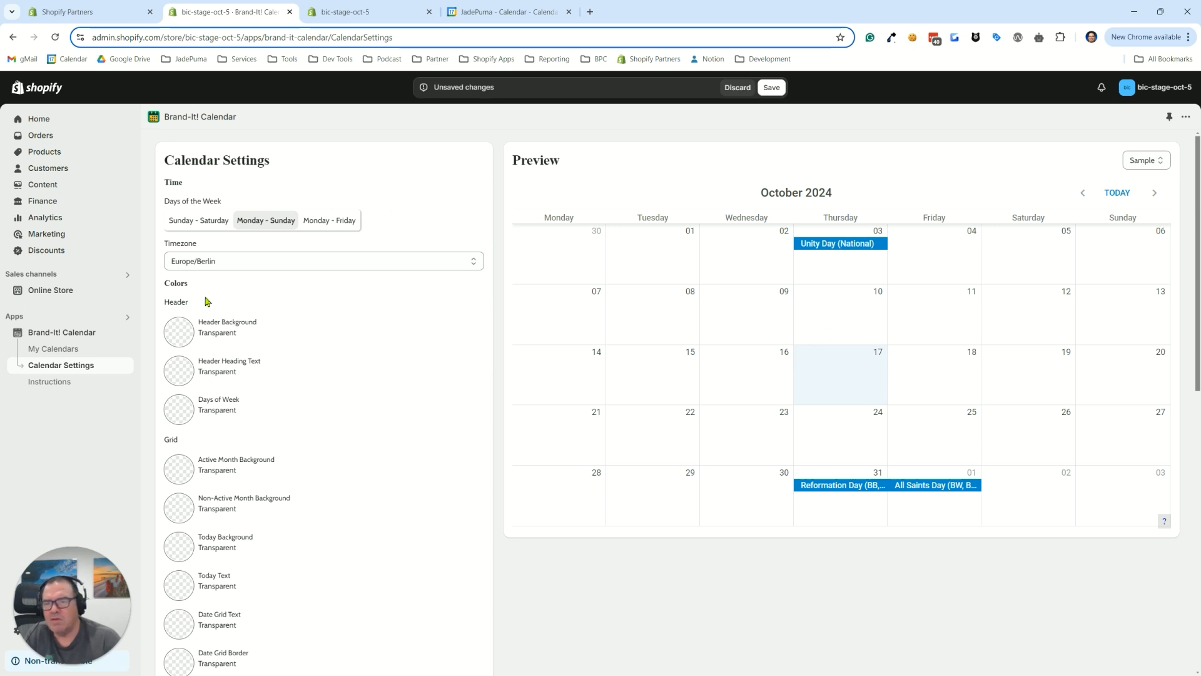
click(178, 333)
click(189, 404)
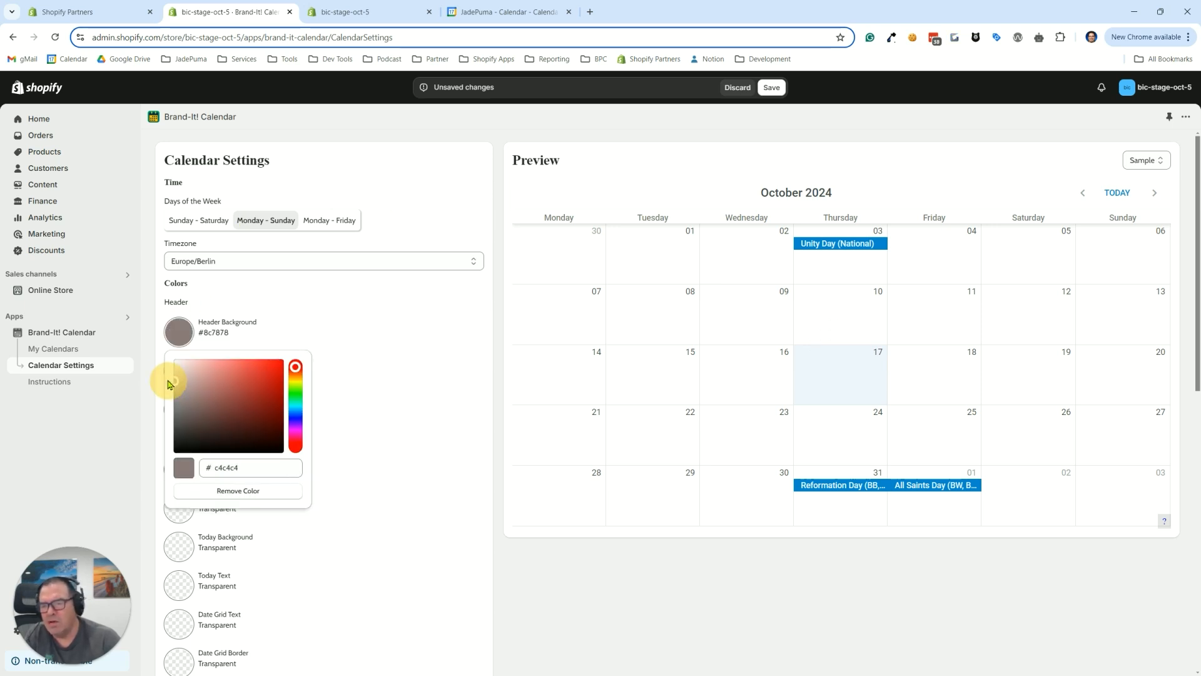
drag(166, 374, 158, 370)
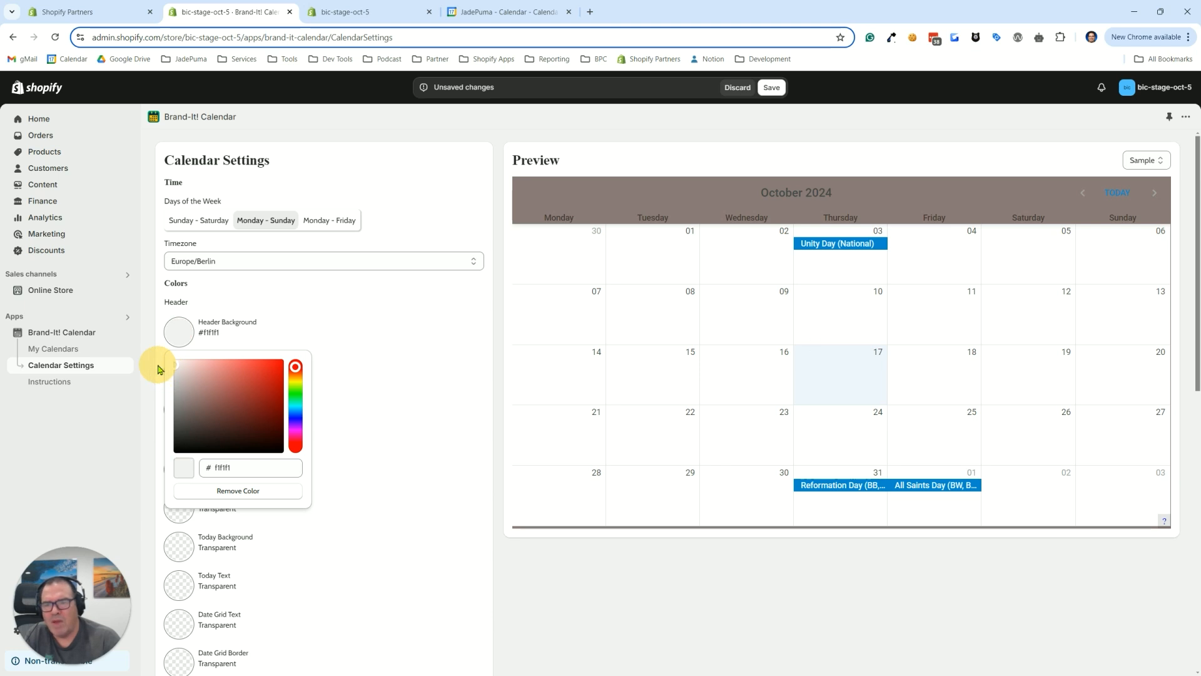
click(158, 370)
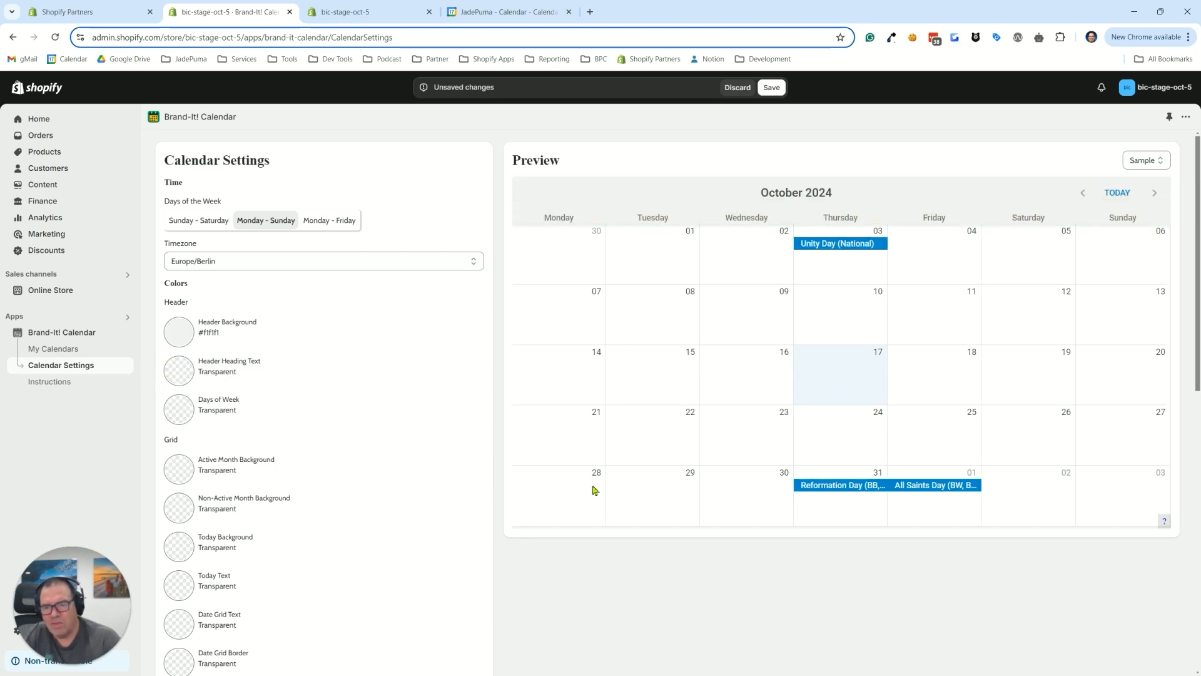
Set the grid's Today Background color to light green #d7f5d3
click(178, 551)
click(286, 416)
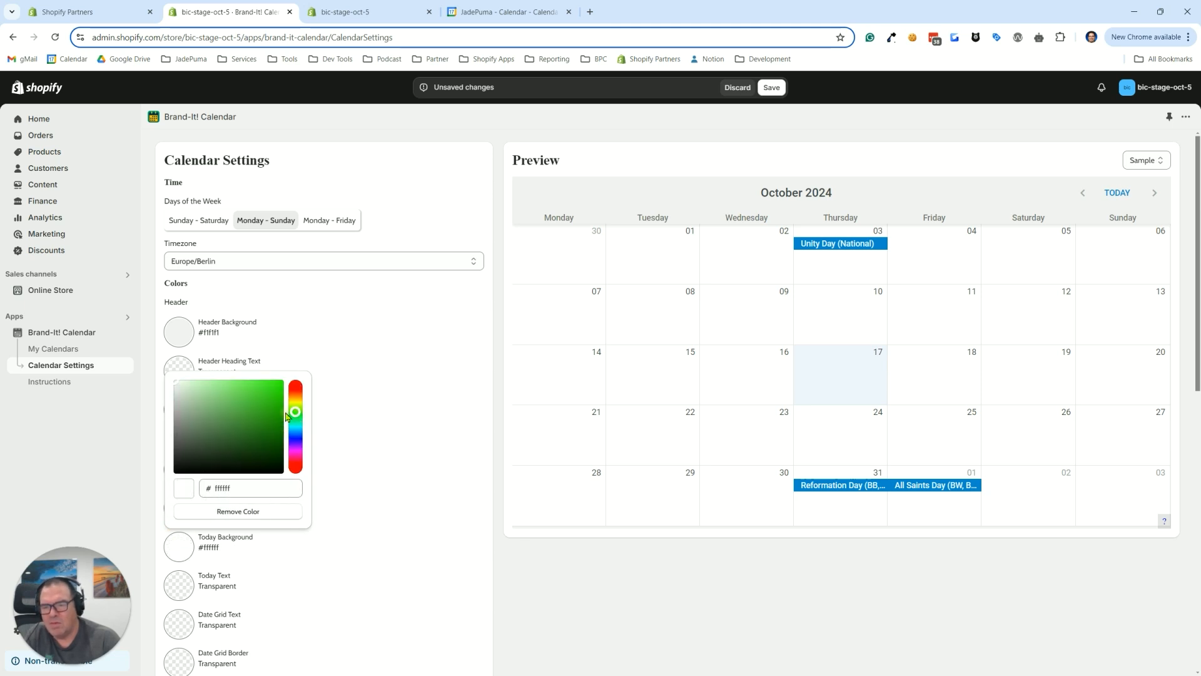
click(189, 384)
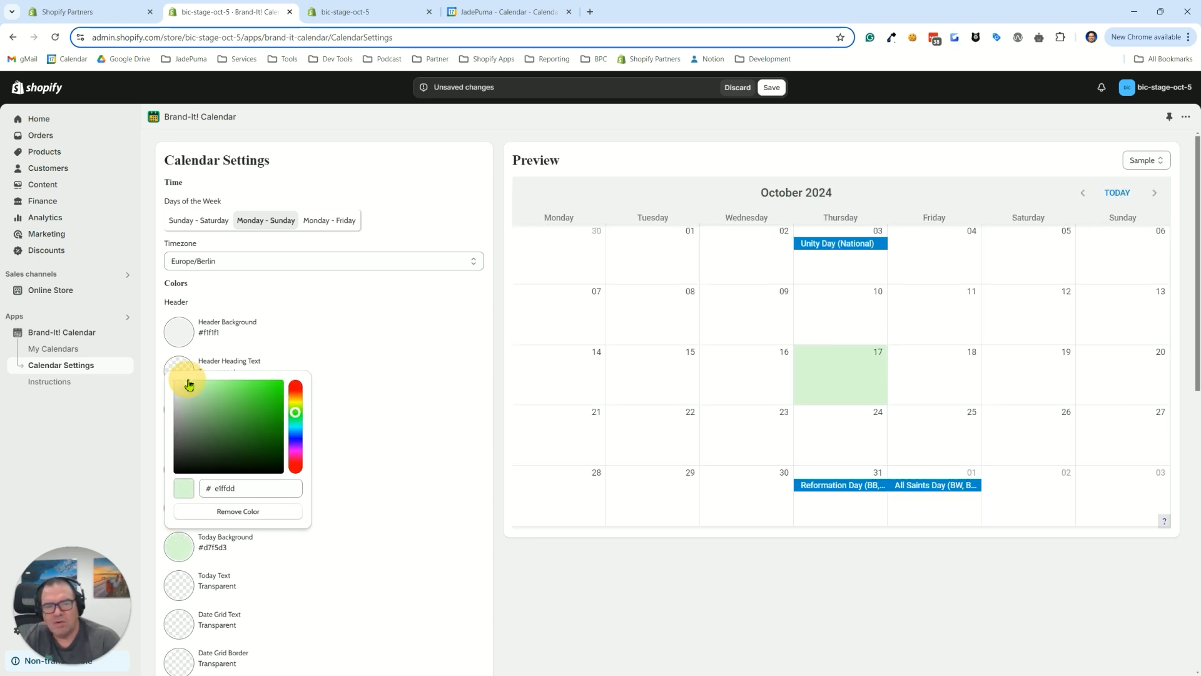
click(394, 416)
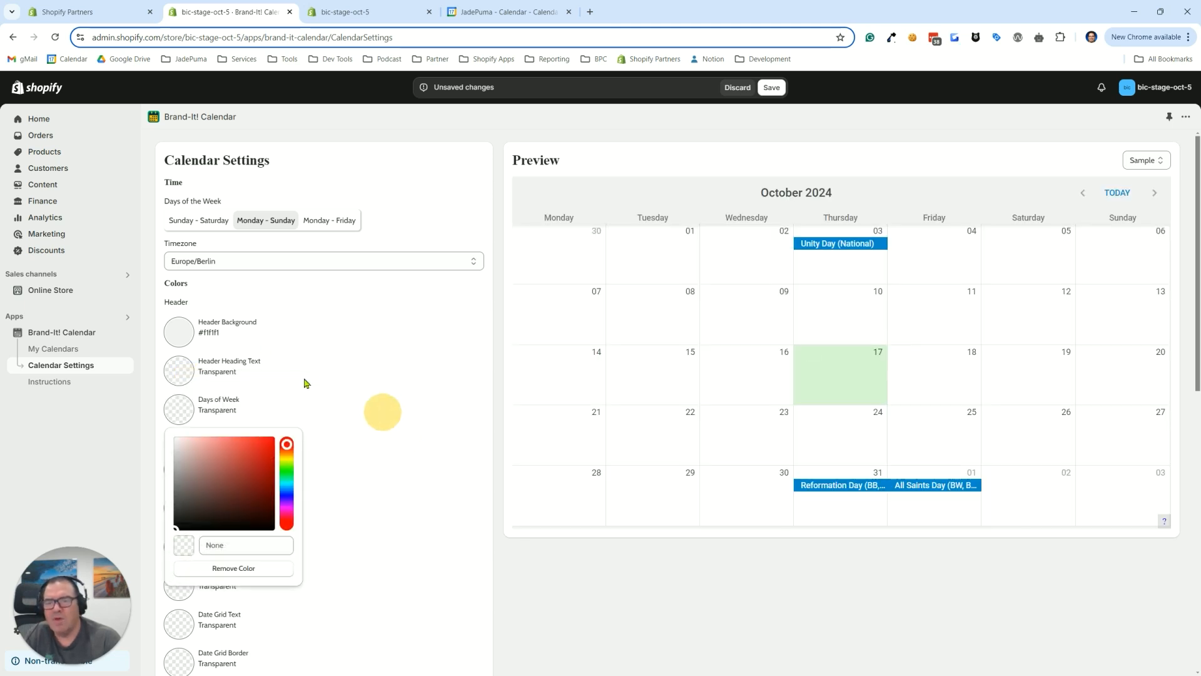
click(381, 336)
Set the calendar's timezone to America/Los_Angeles
scroll(328, 400, down, 1)
scroll(328, 401, down, 10)
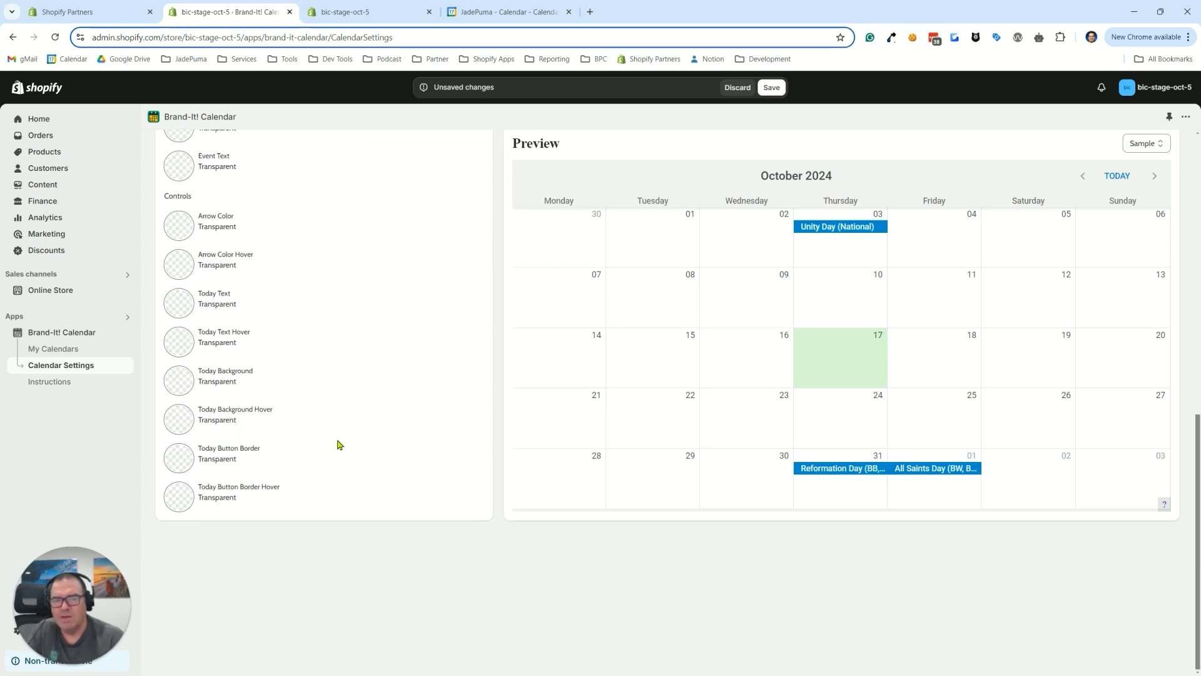
scroll(356, 449, up, 2)
scroll(357, 449, up, 3)
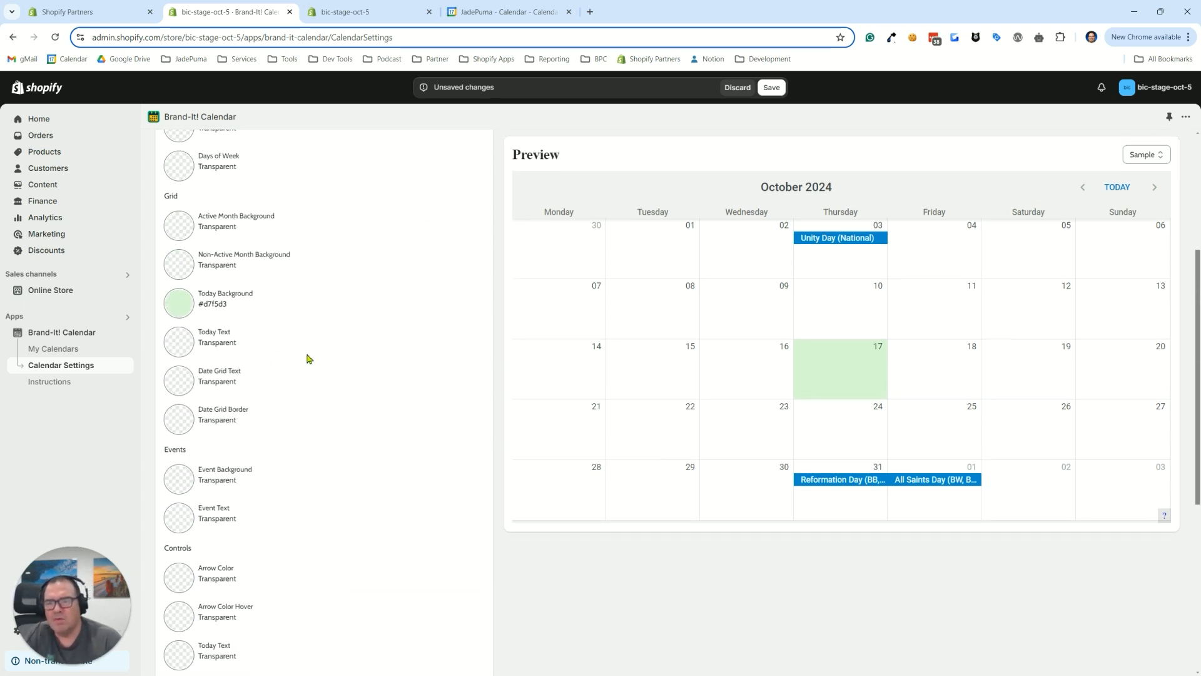
scroll(279, 387, up, 4)
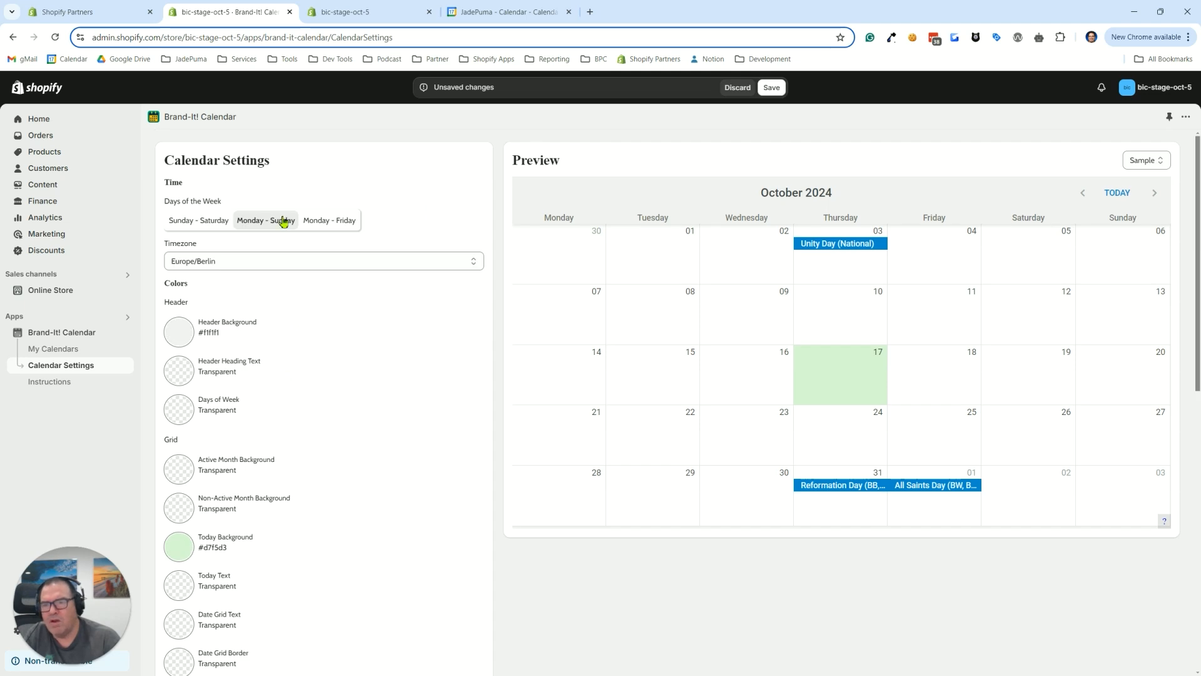
click(192, 265)
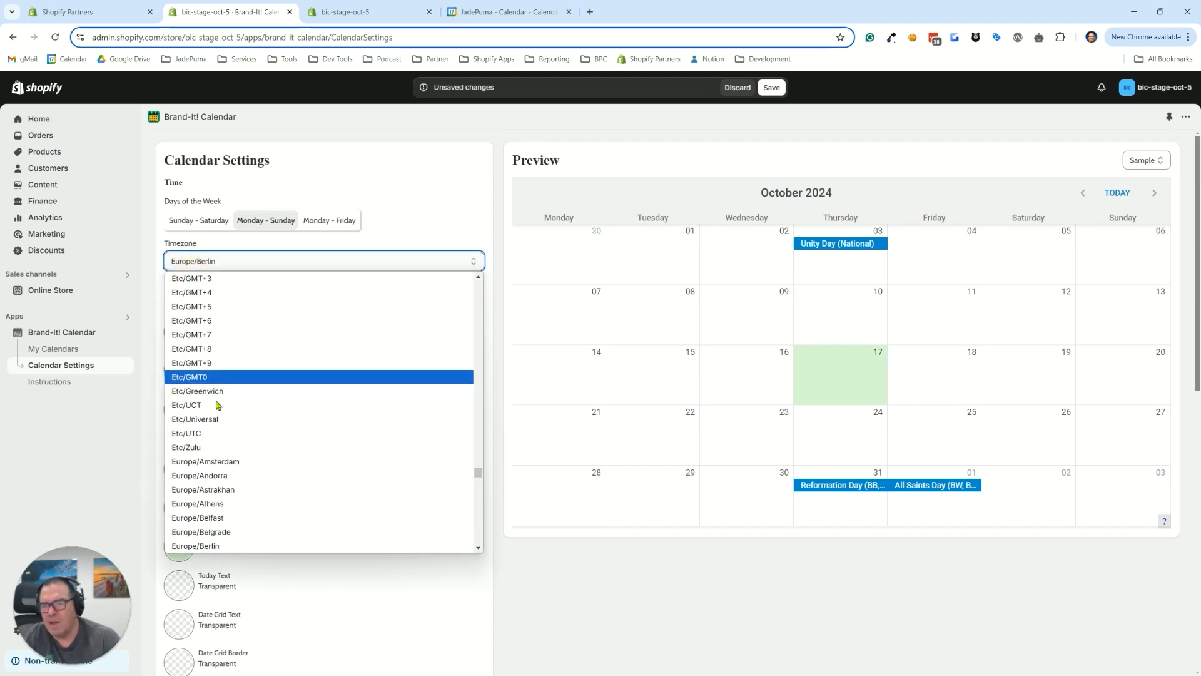
scroll(253, 391, down, 20)
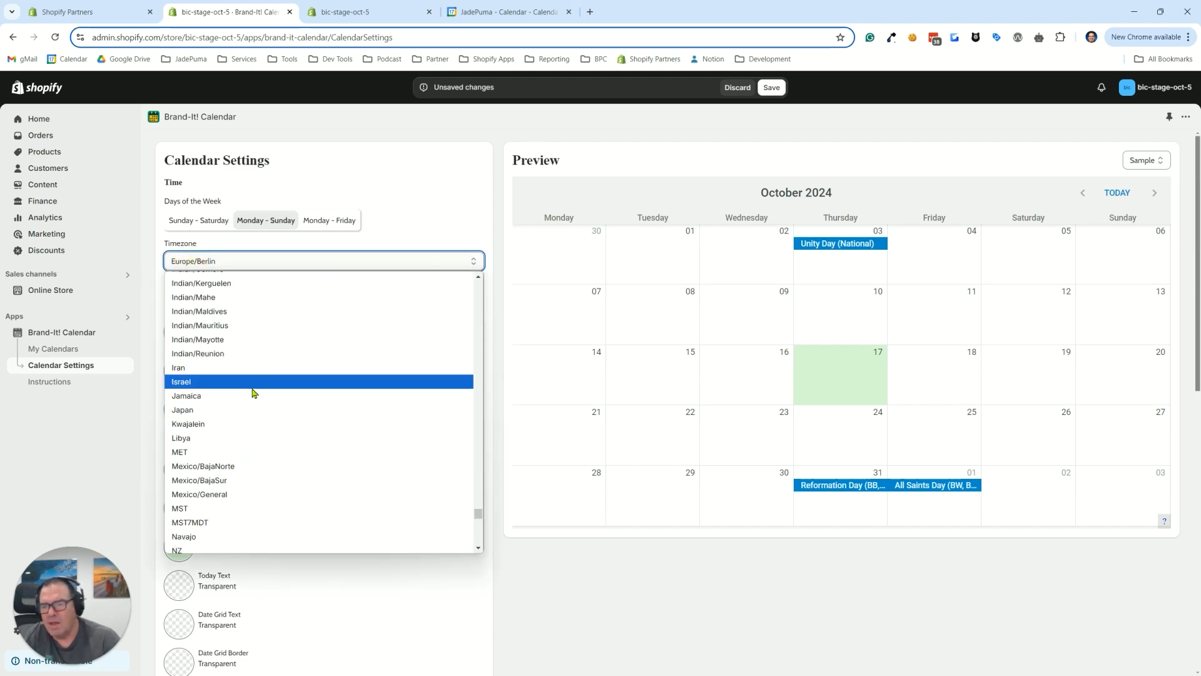
scroll(224, 375, up, 9)
scroll(223, 375, up, 20)
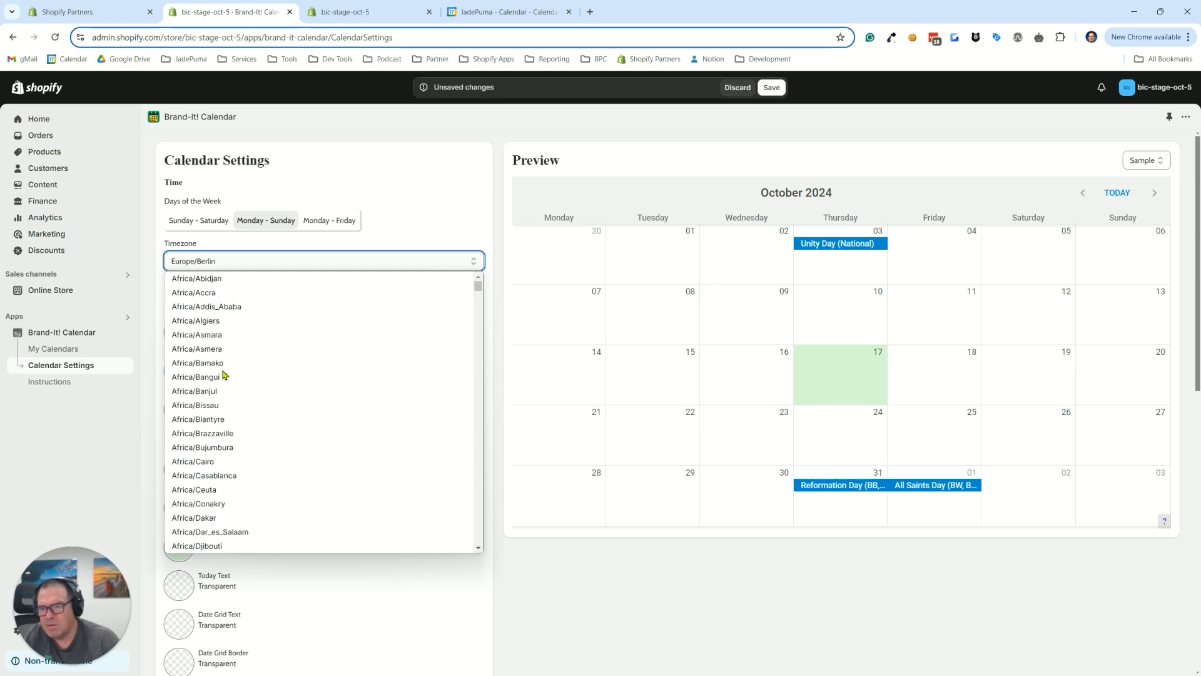
scroll(223, 375, down, 7)
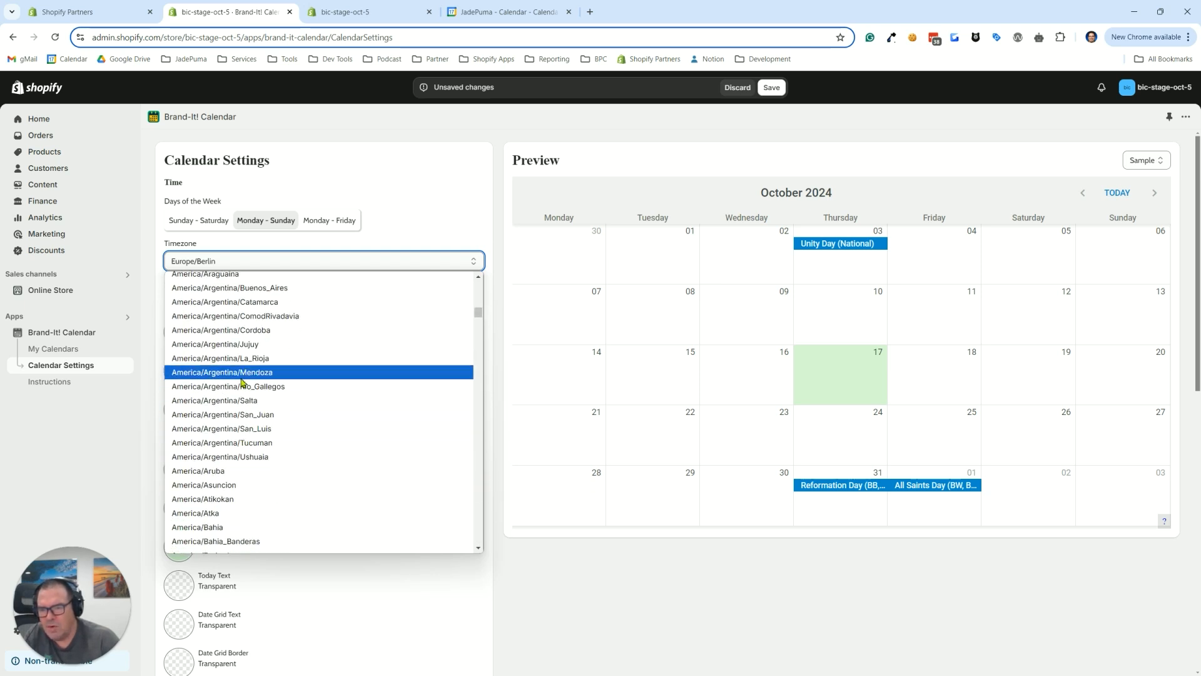
scroll(244, 411, down, 8)
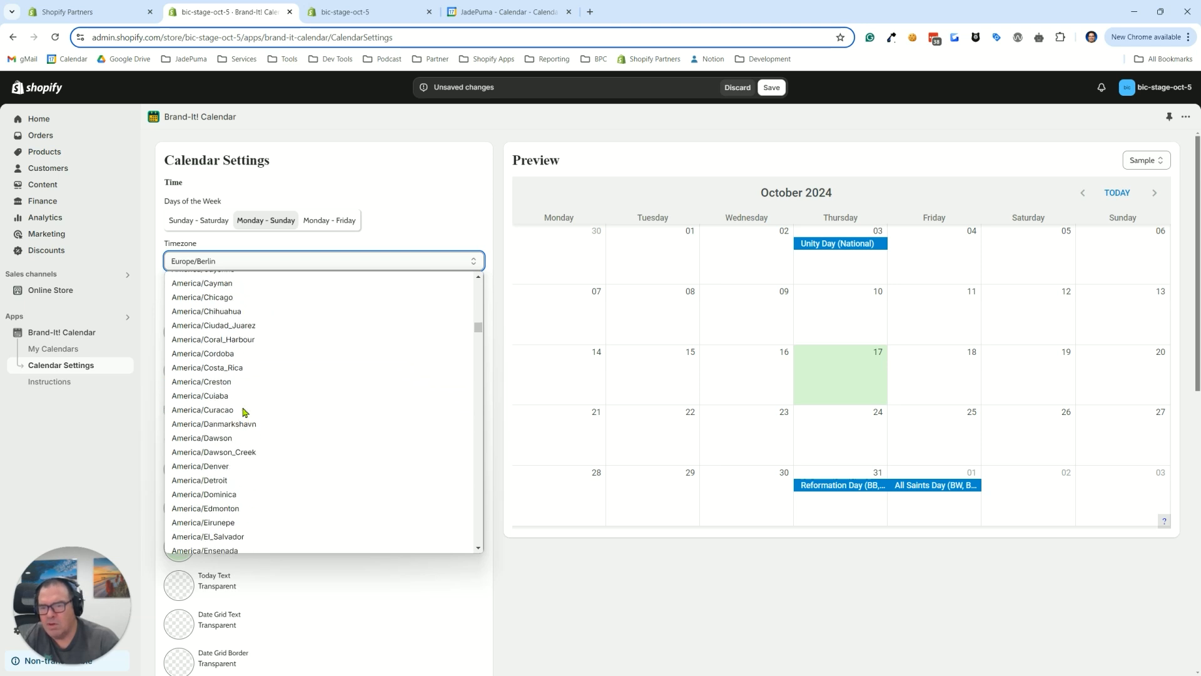
scroll(244, 411, down, 8)
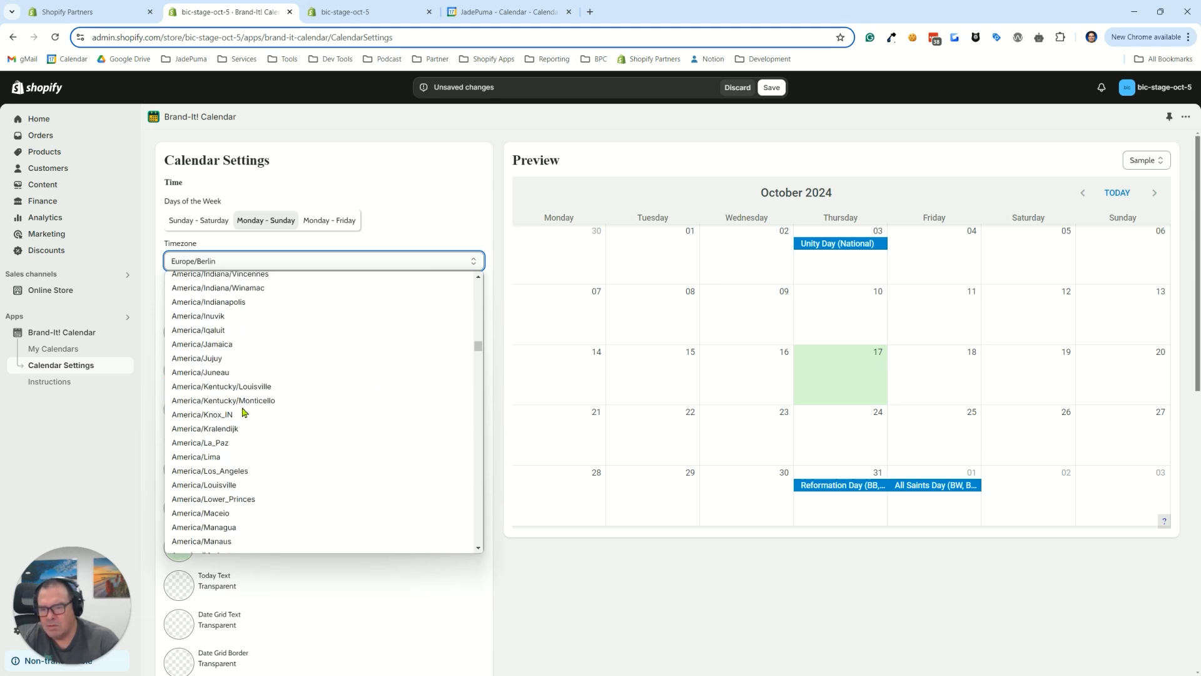
click(224, 471)
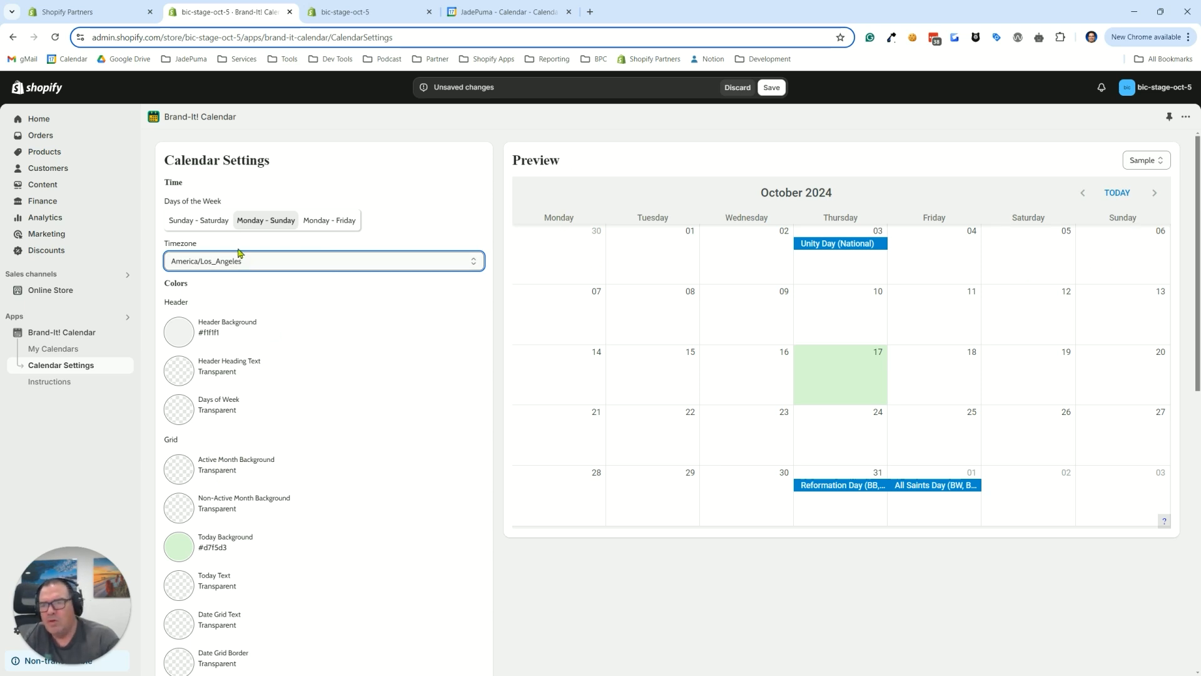
Try the Sunday - Saturday week layout and switch the days of the week back to Monday - Sunday
click(191, 224)
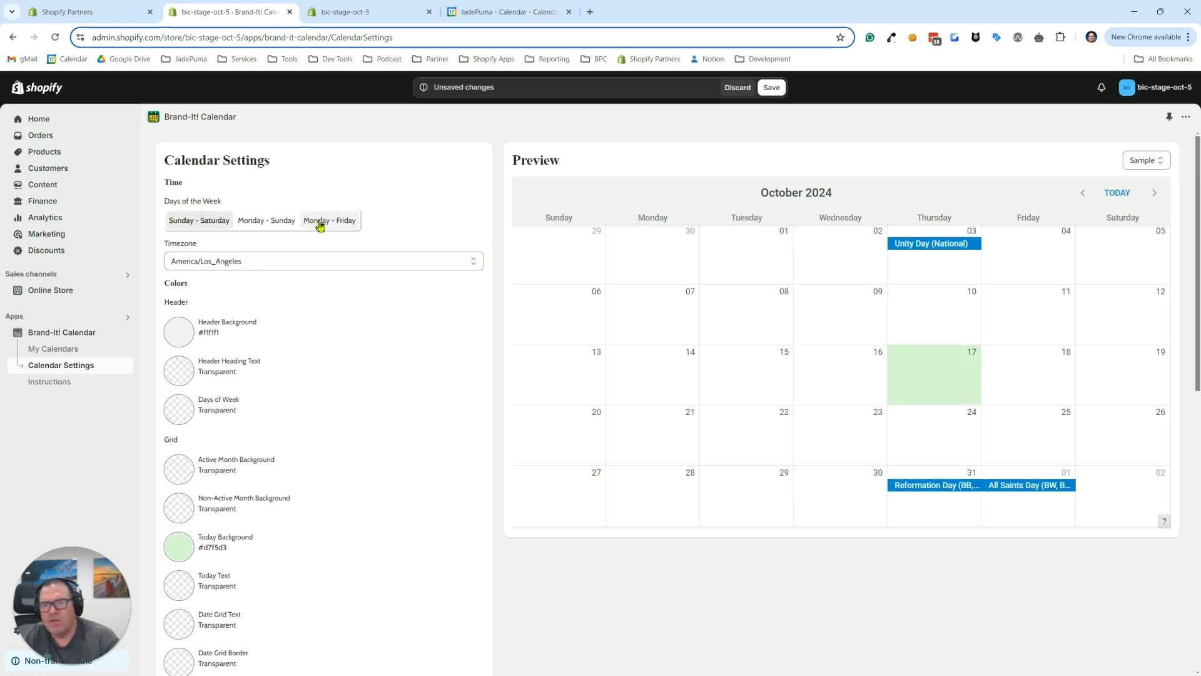
click(255, 223)
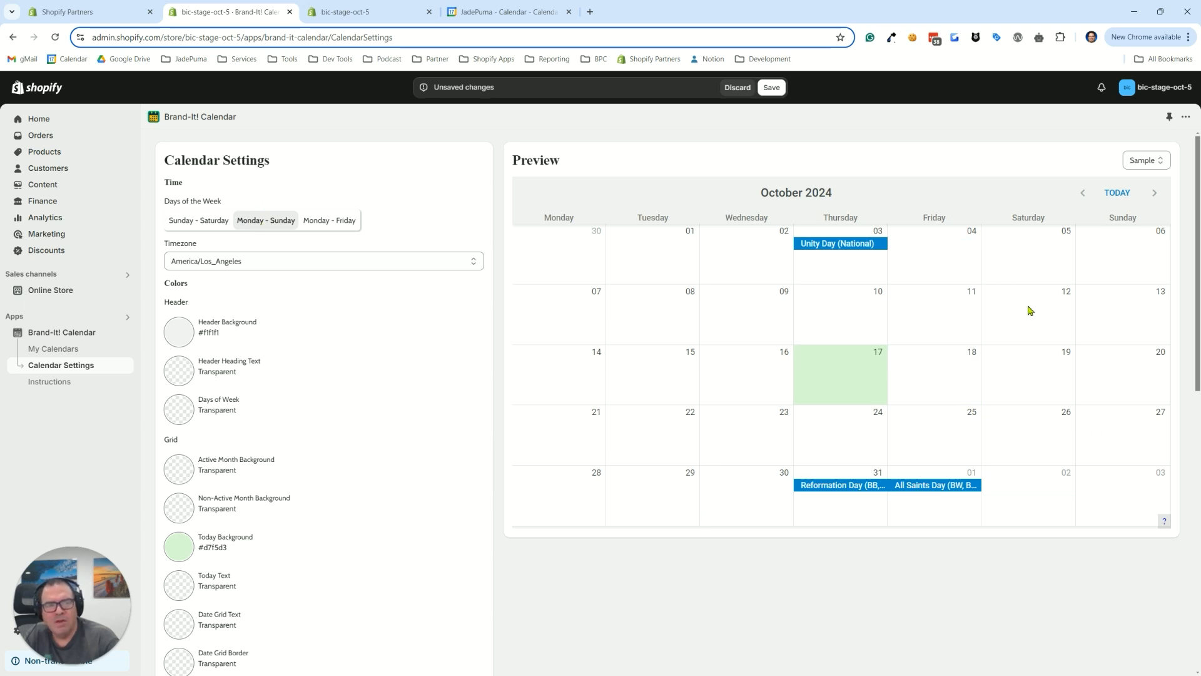
Save the changed calendar settings
key(ctrl)
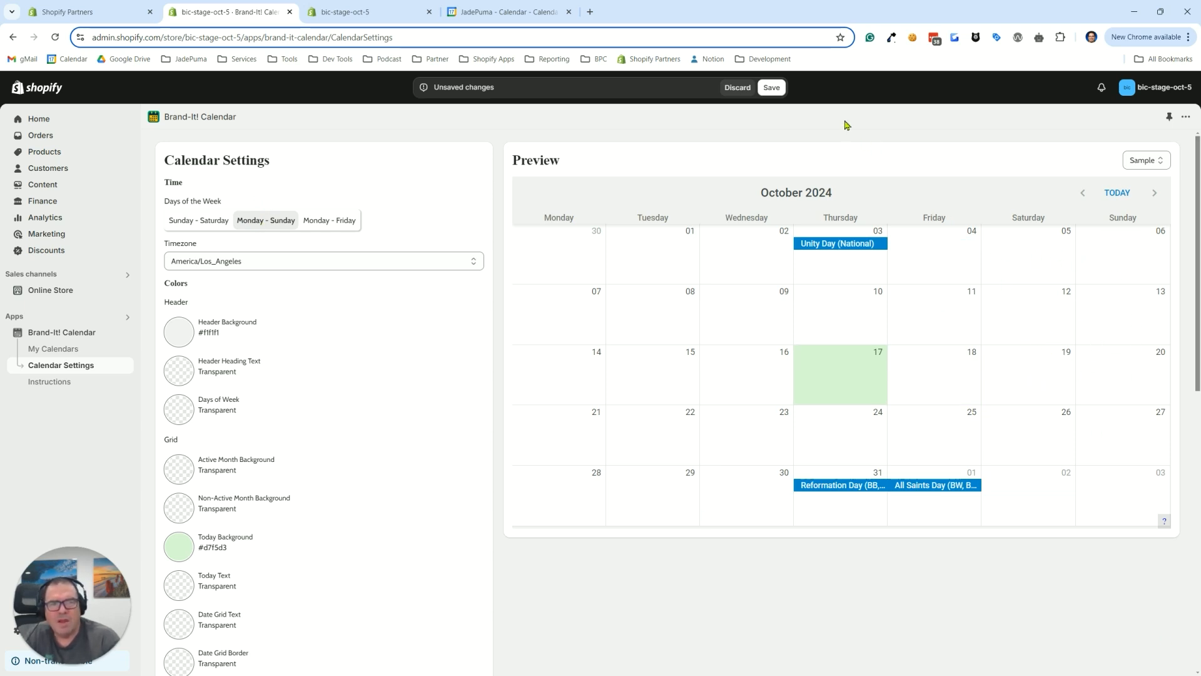
click(772, 89)
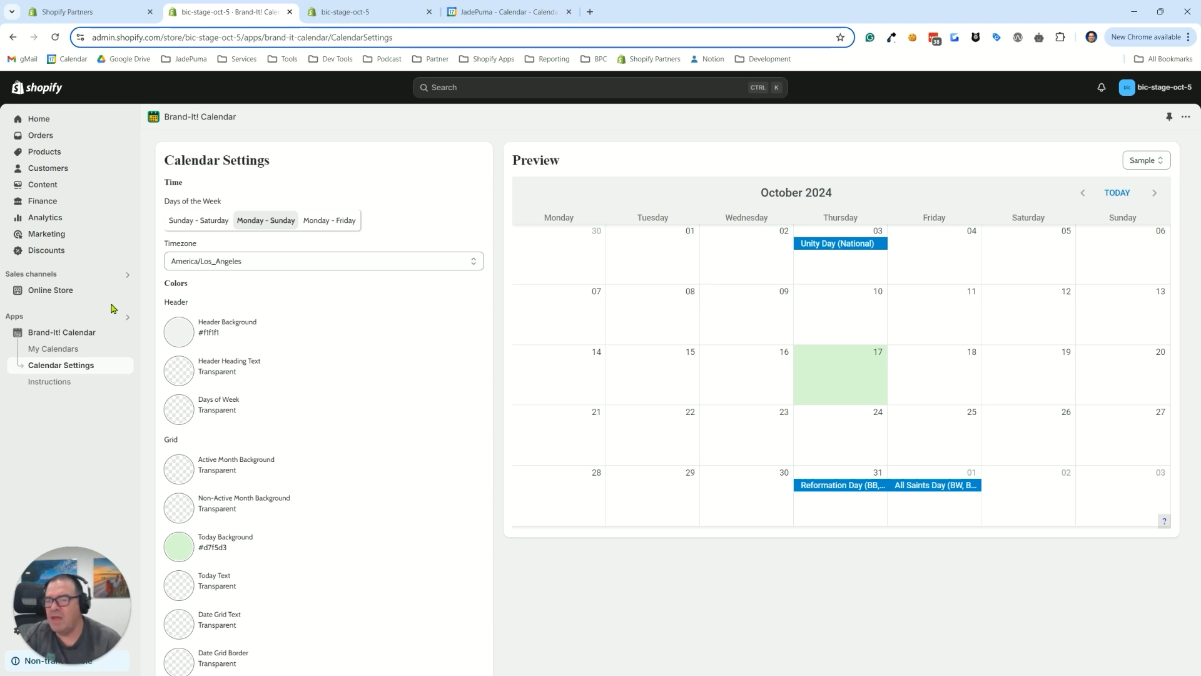
Create and save an online store page titled "Team Calendar", and check its theme template setting
click(51, 291)
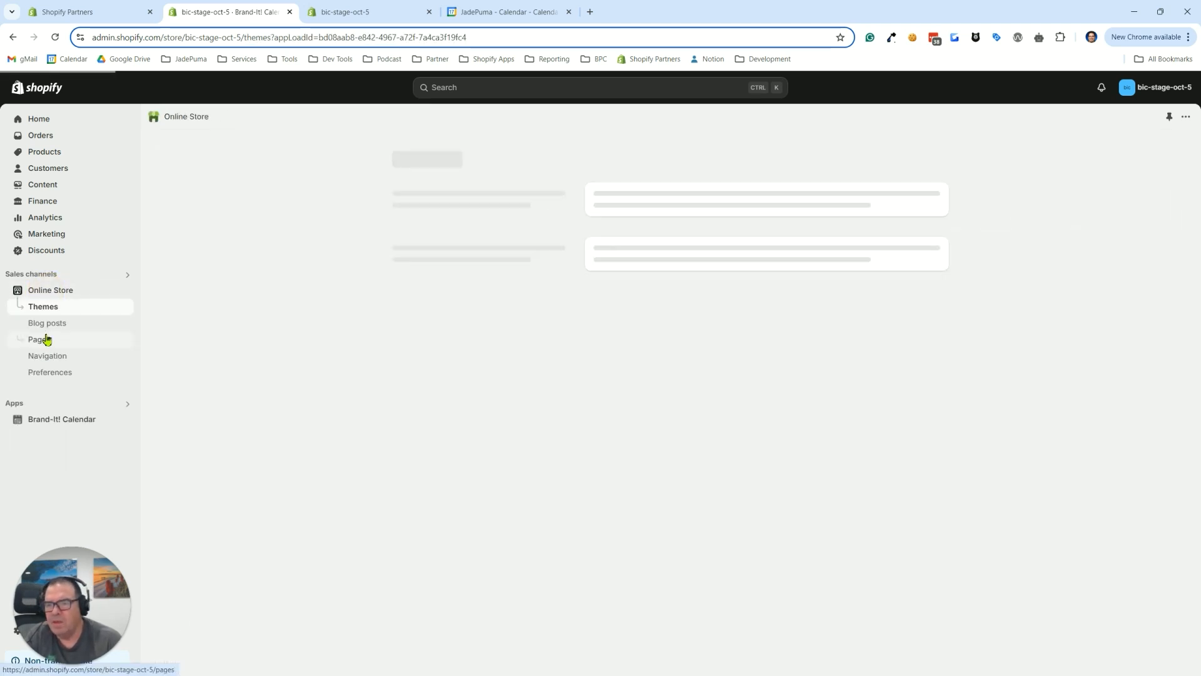
click(40, 339)
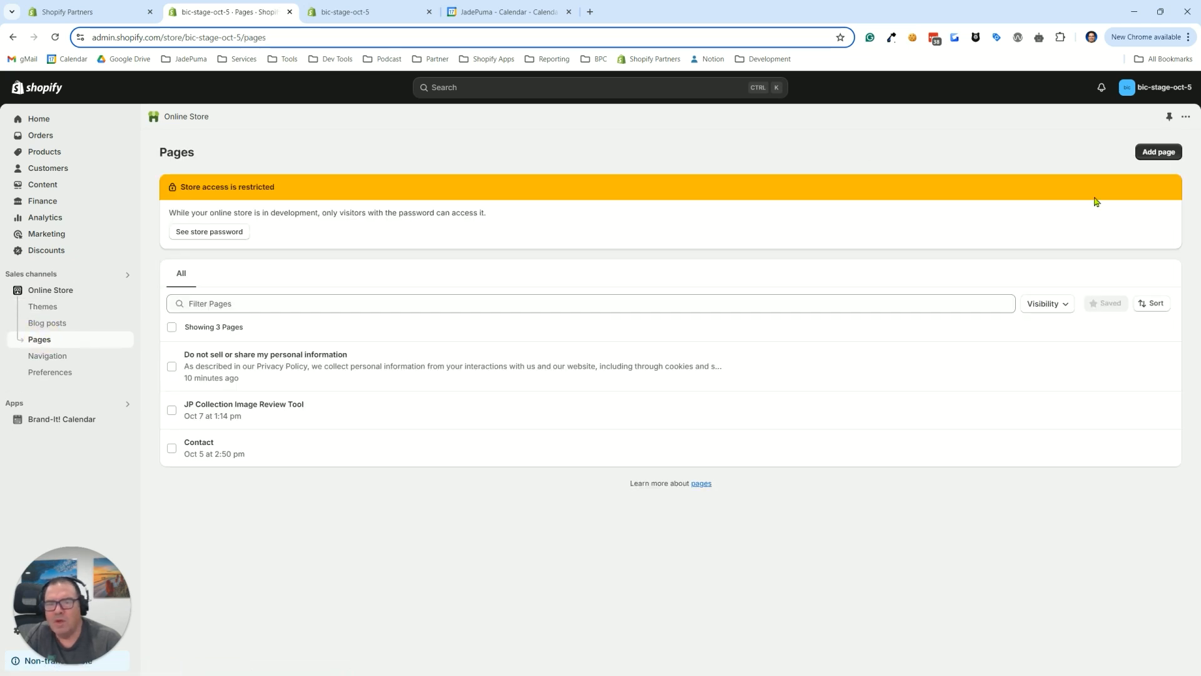
click(1157, 155)
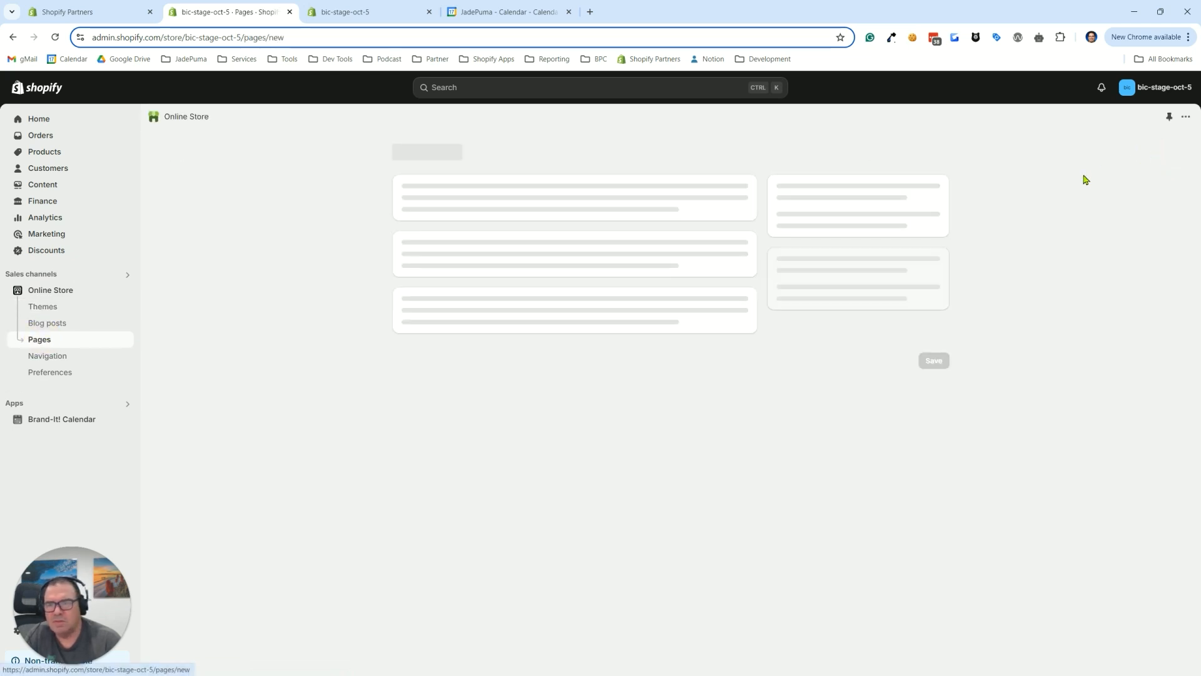
click(532, 208)
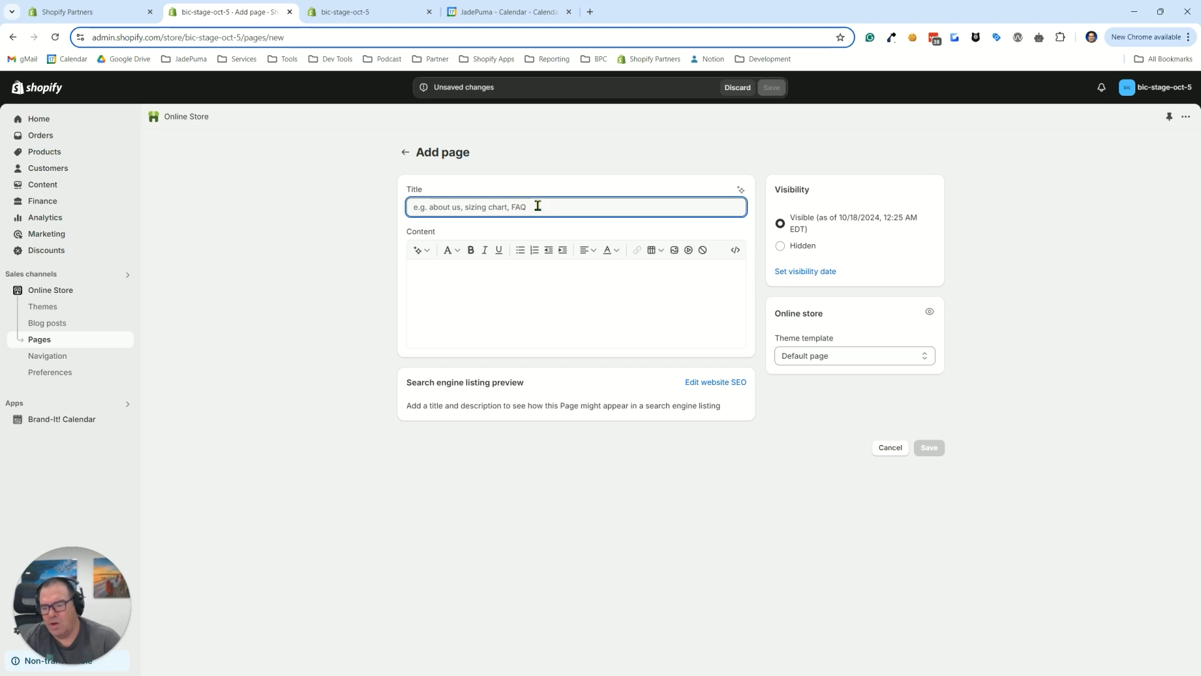
text(Team Calendar)
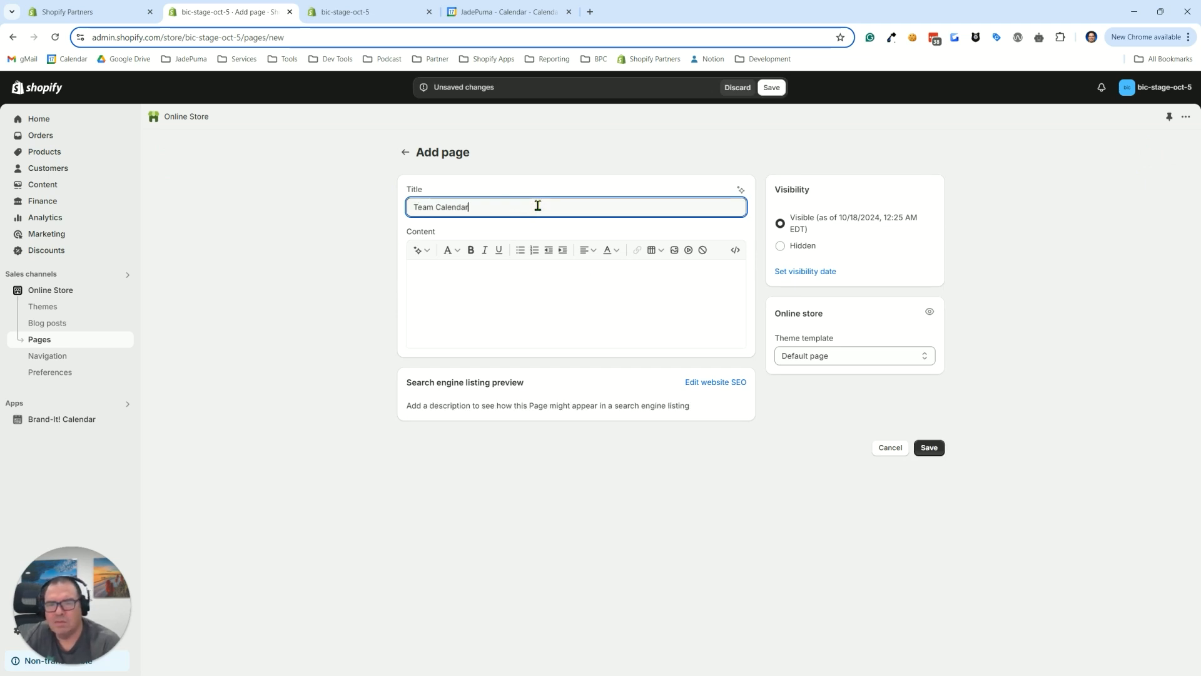
click(927, 450)
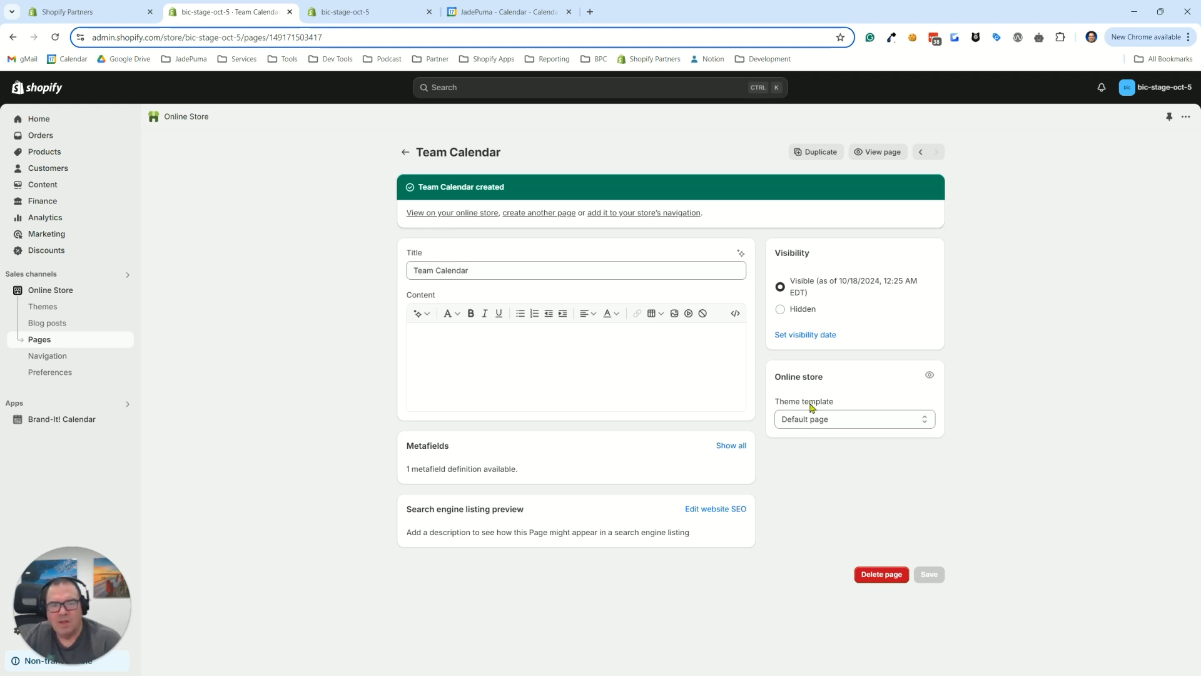
click(819, 424)
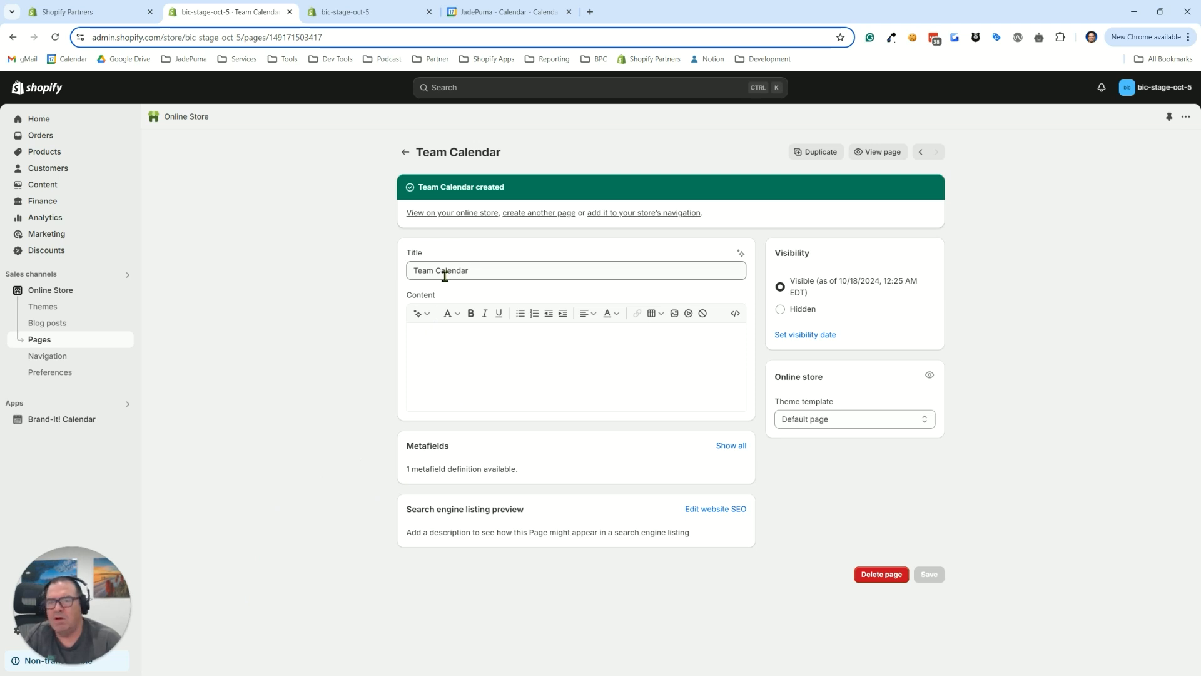
In the code of the current flex-v501 theme, add a JSON page template with the file name team-calendar
click(44, 308)
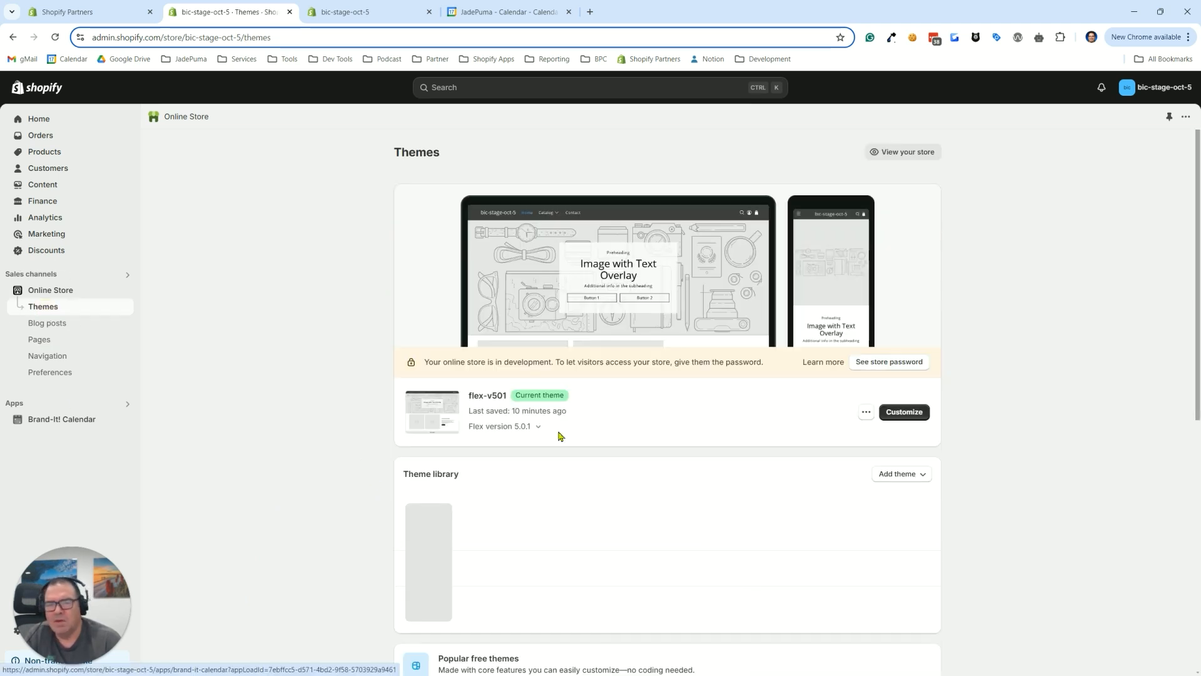
click(866, 415)
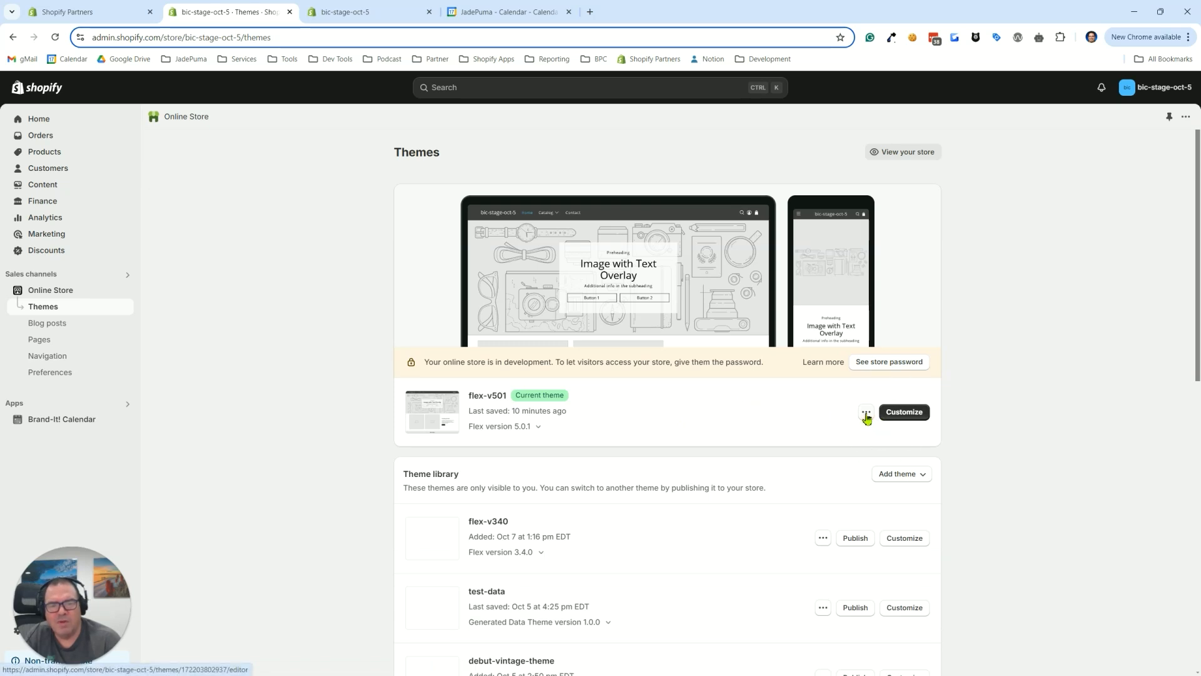
click(790, 524)
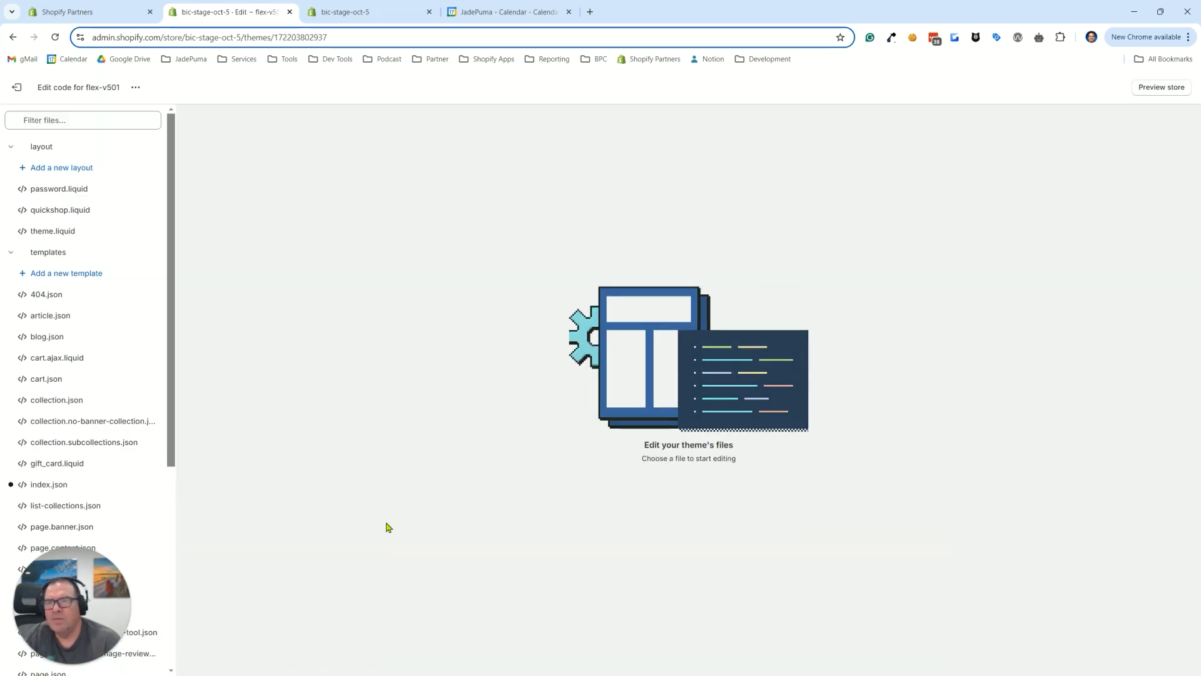
click(53, 275)
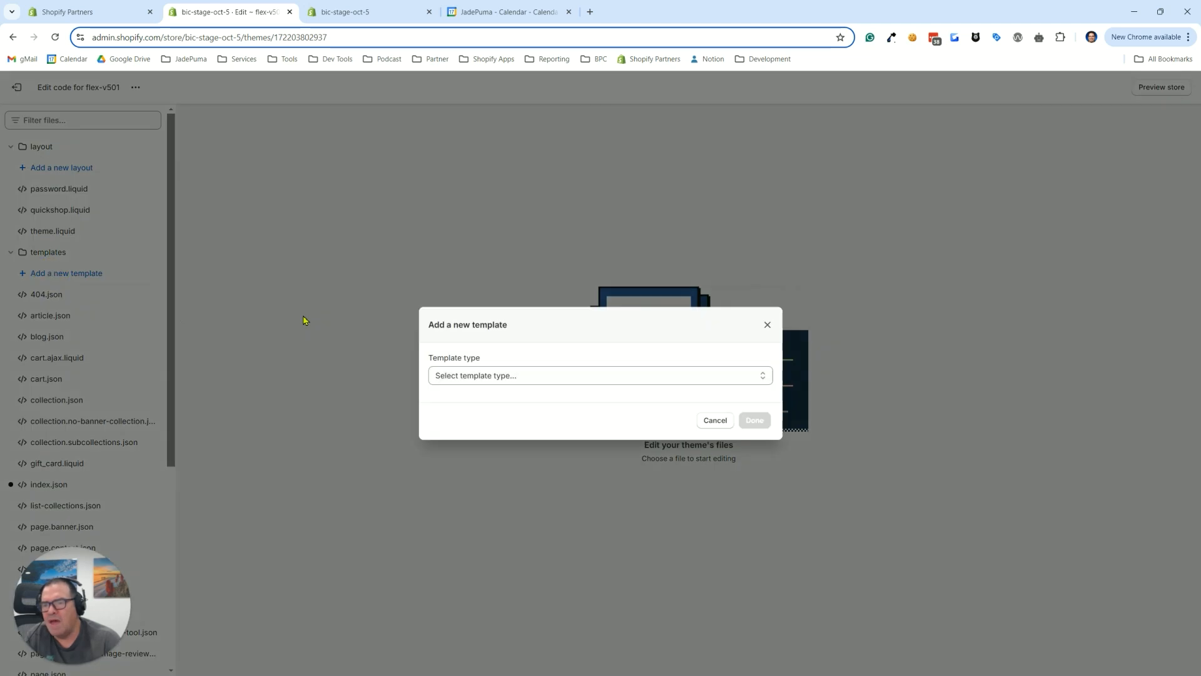
click(486, 378)
click(450, 533)
click(487, 420)
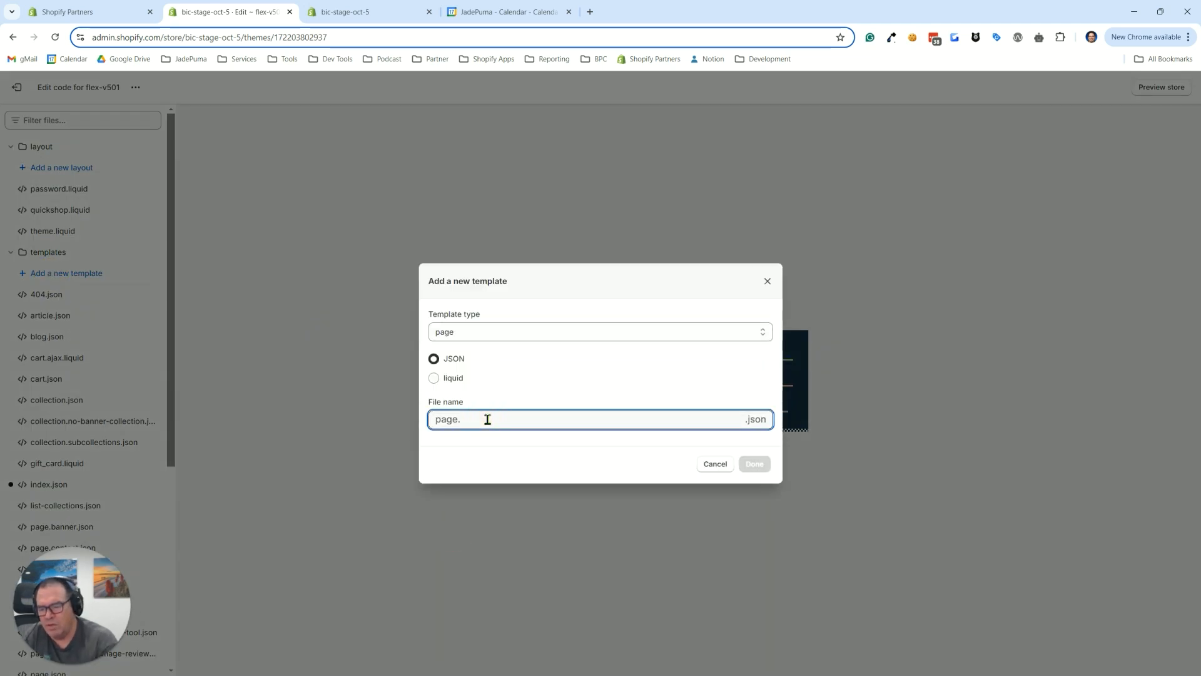
text(team-cal)
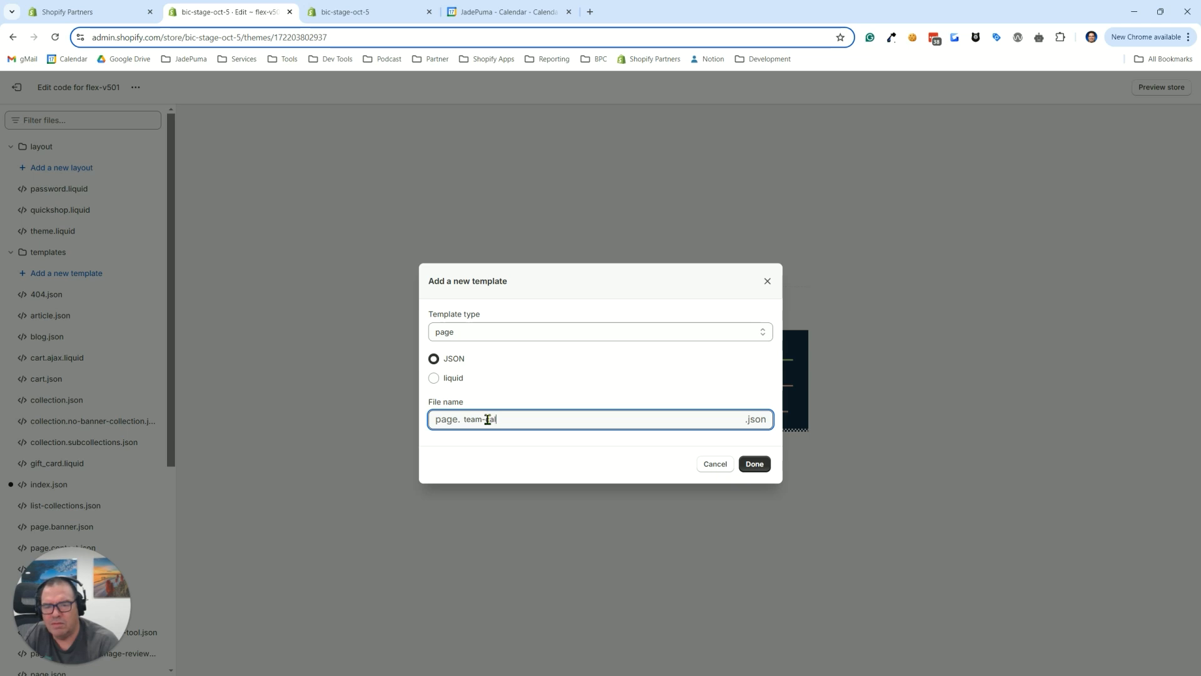
text(endar)
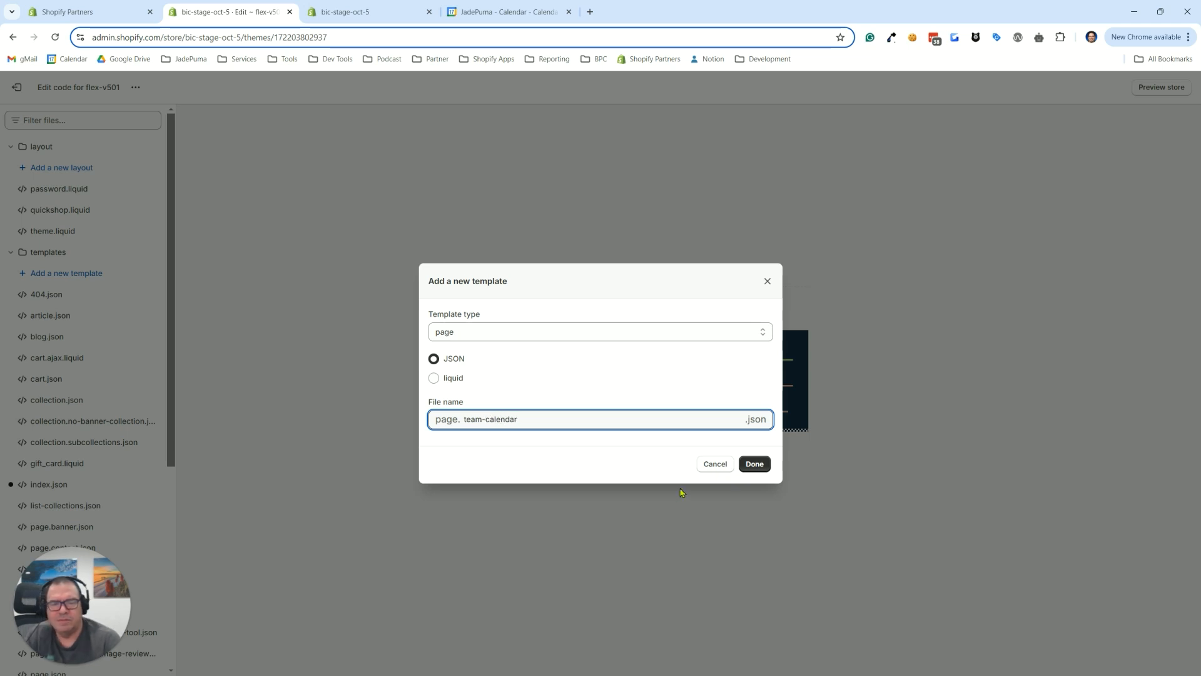
click(748, 465)
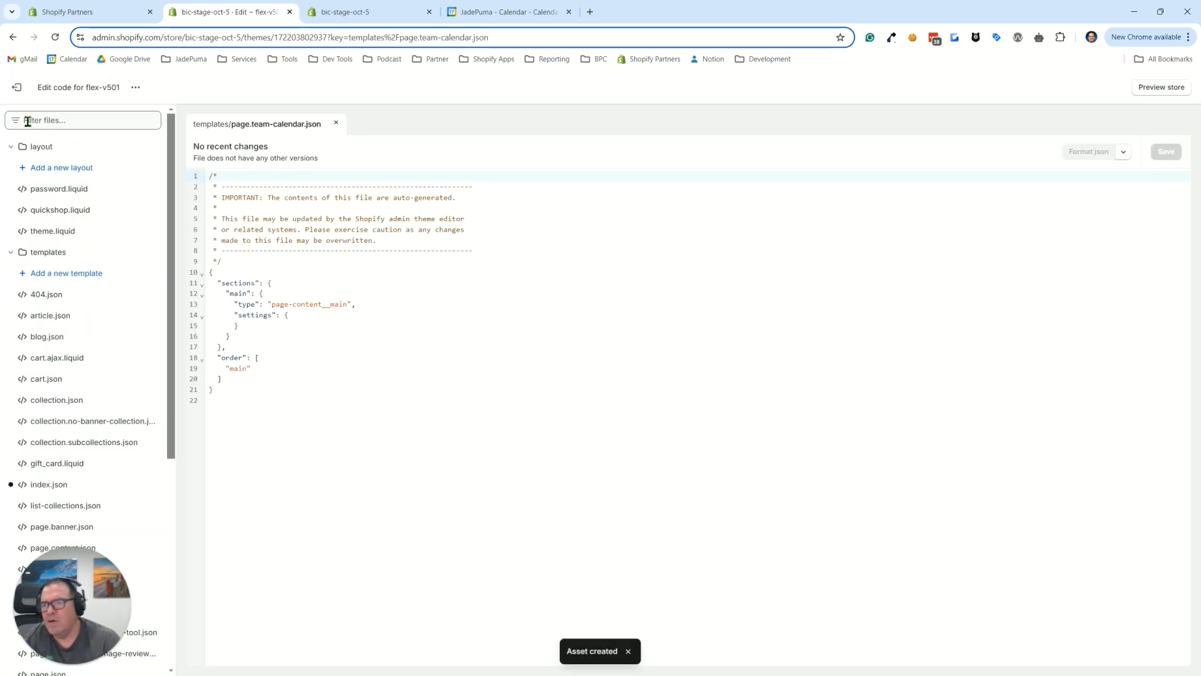
Assign the team-calendar theme template to the Team Calendar page and save the page
click(17, 88)
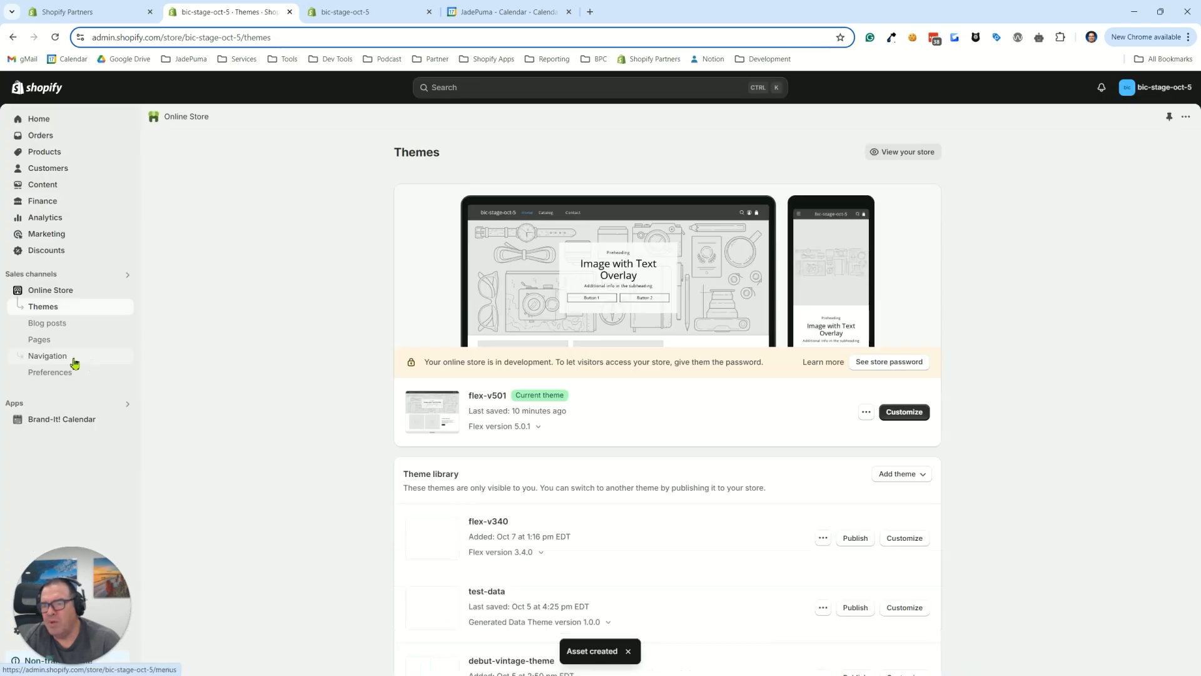
click(40, 341)
click(198, 360)
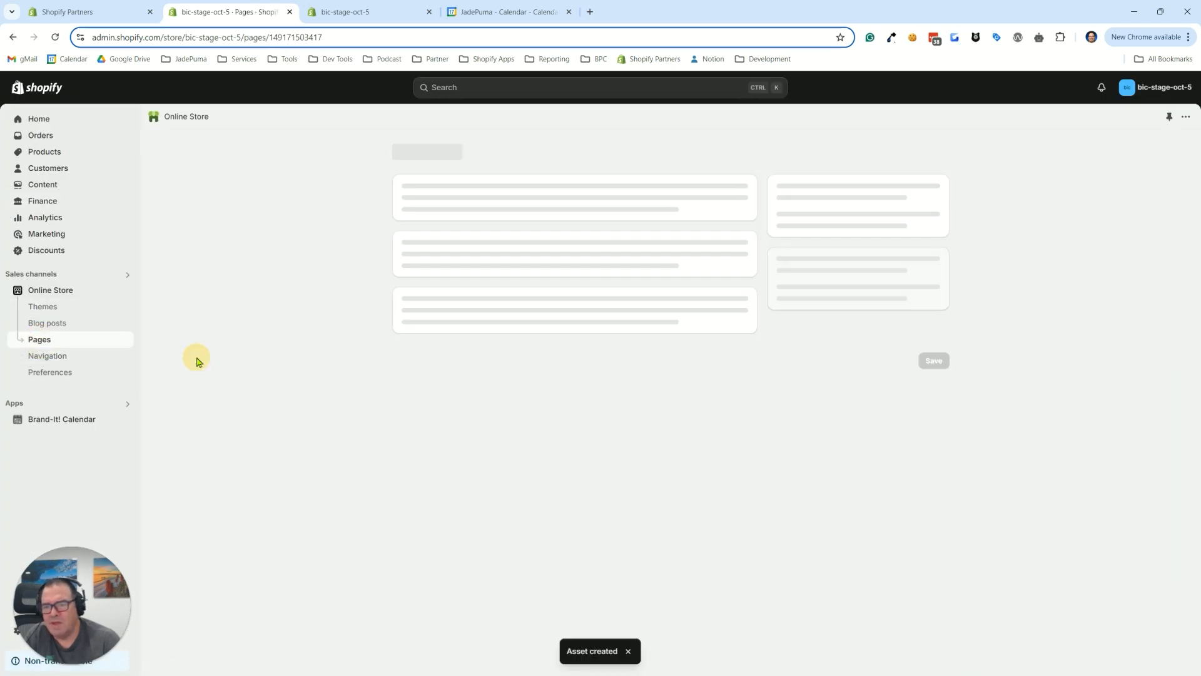
click(855, 356)
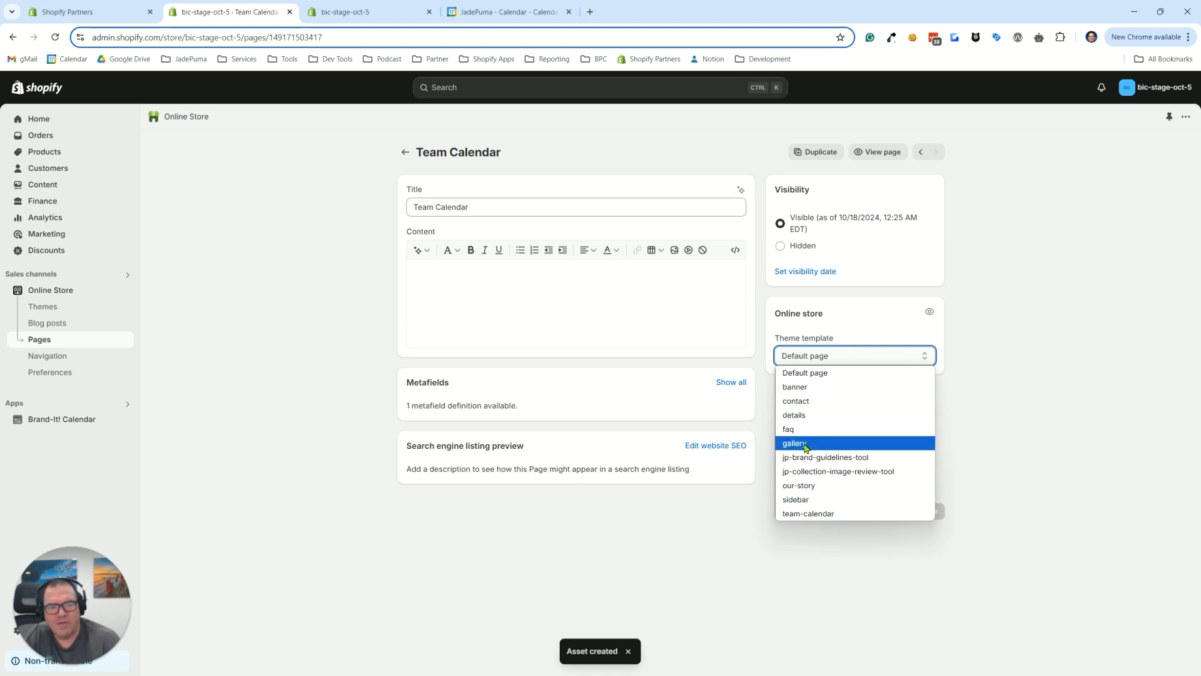
click(804, 513)
click(929, 511)
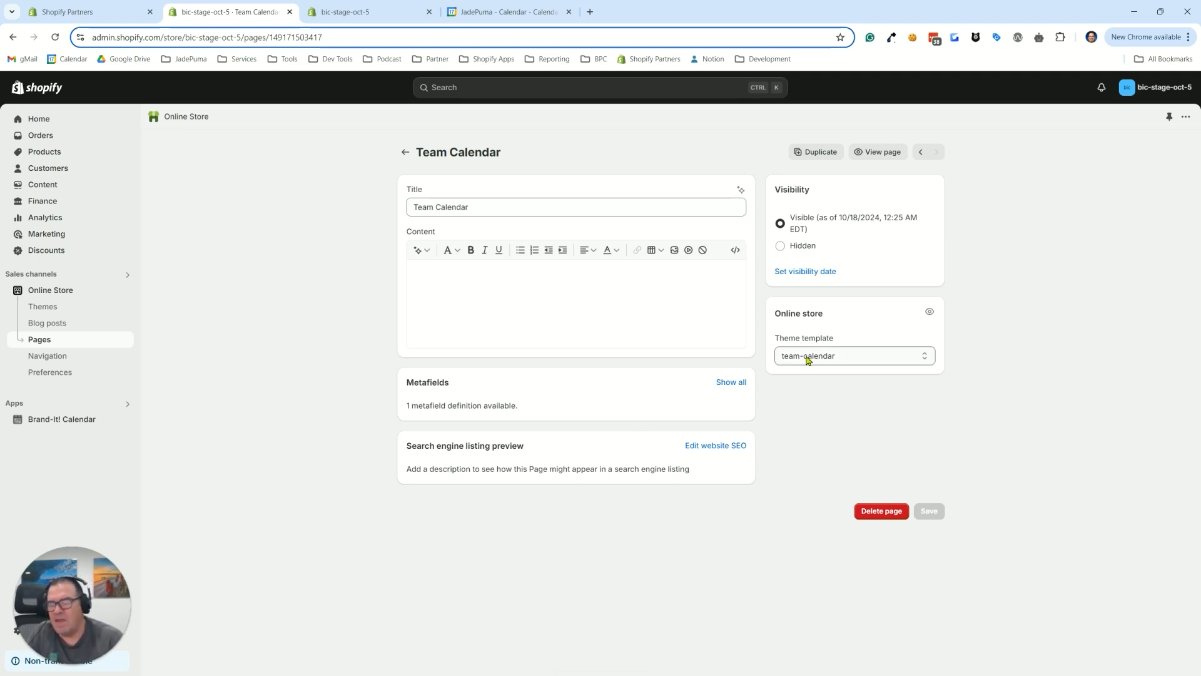
key(ctrl)
key(ctrl)
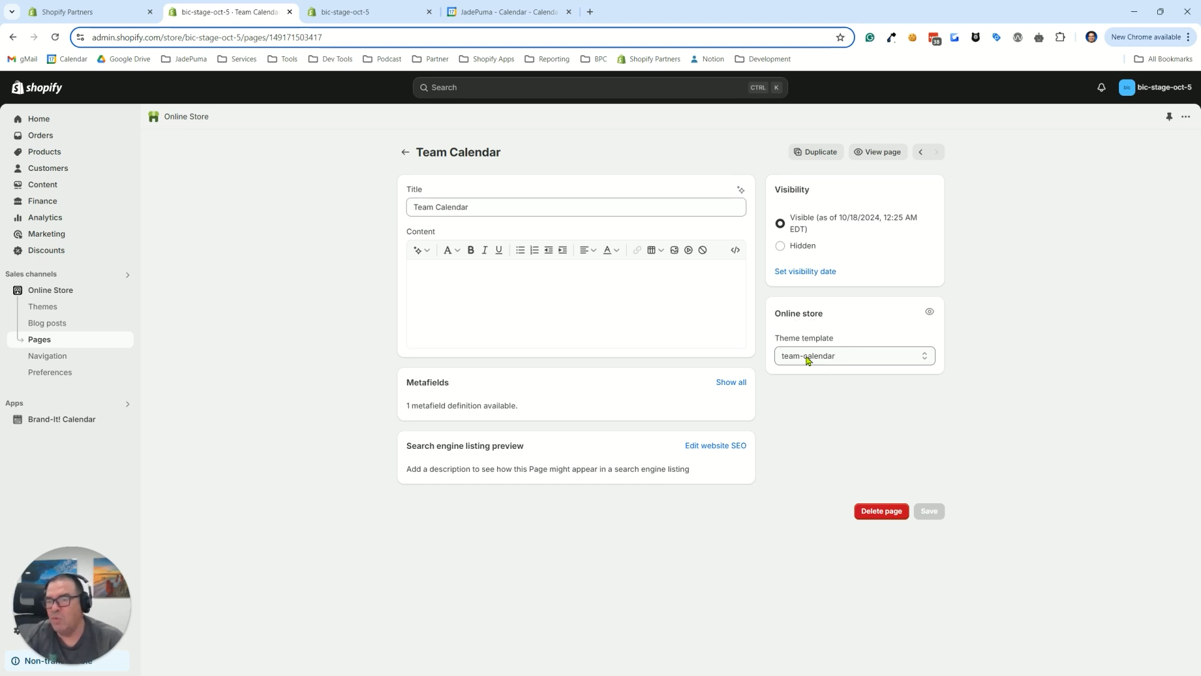
Open the flex-v501 theme in the theme editor and load the team-calendar page template
click(50, 309)
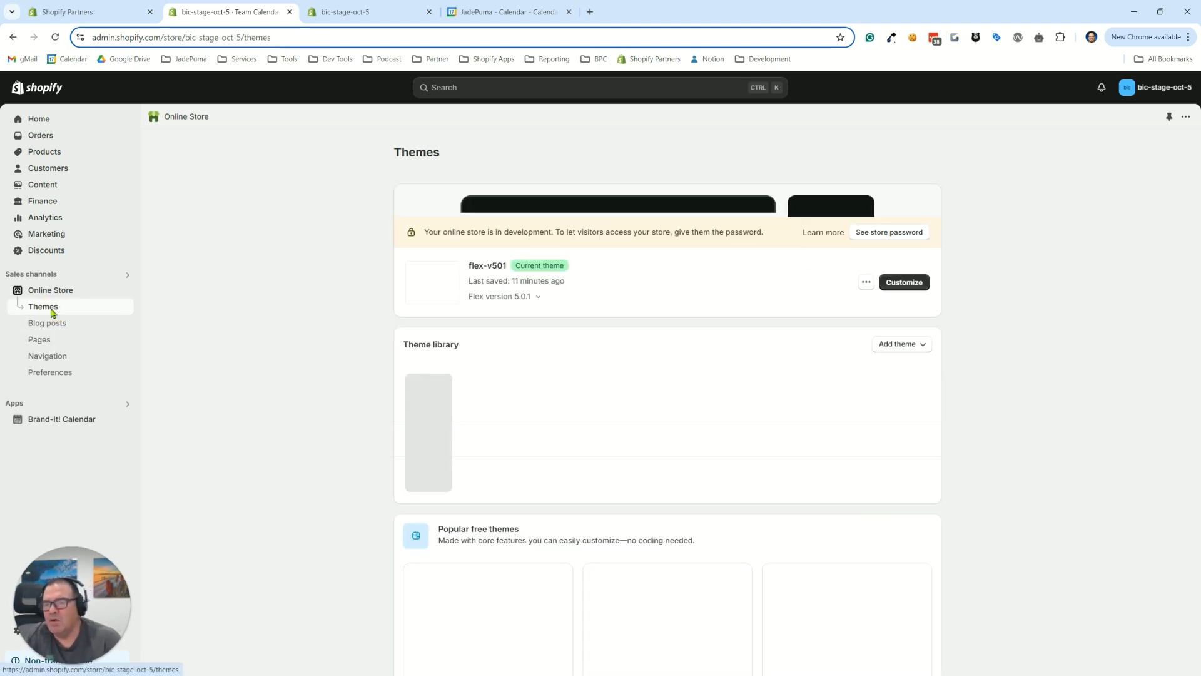
click(906, 413)
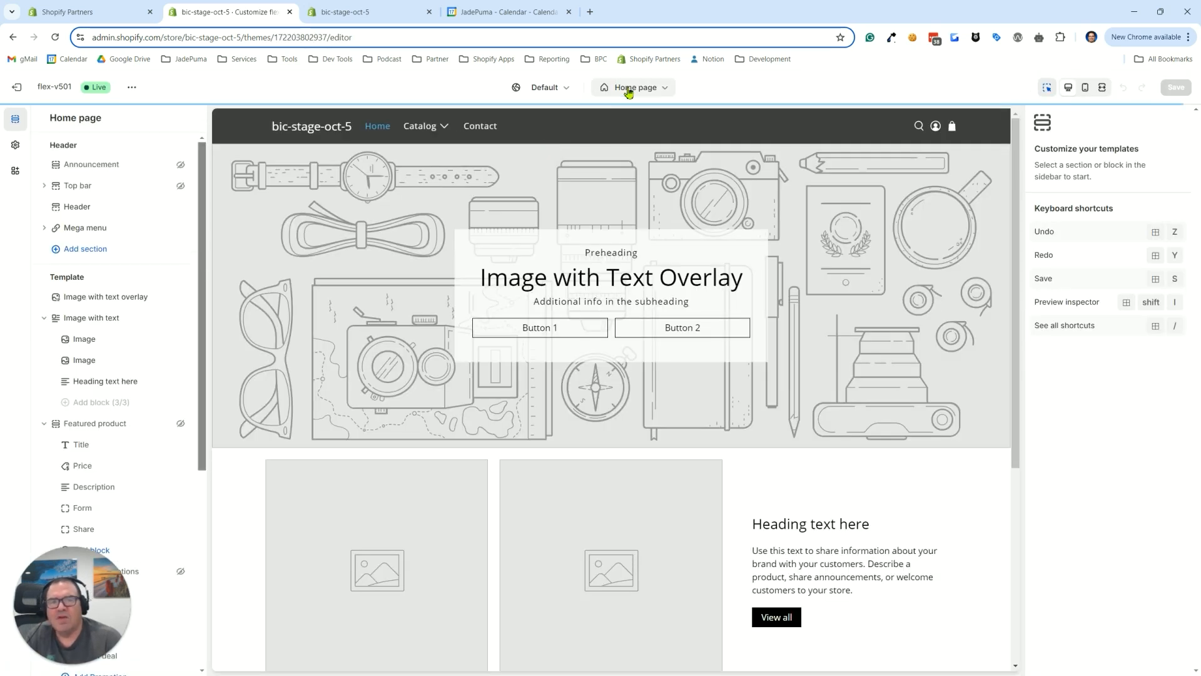
click(626, 92)
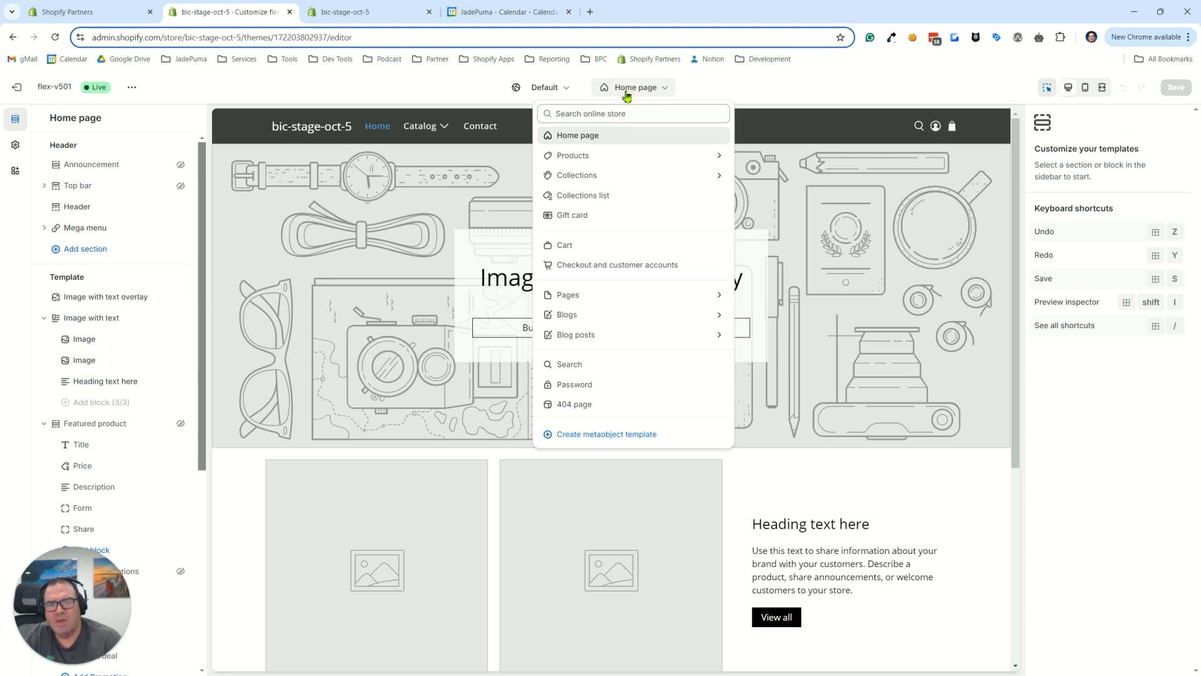
click(580, 294)
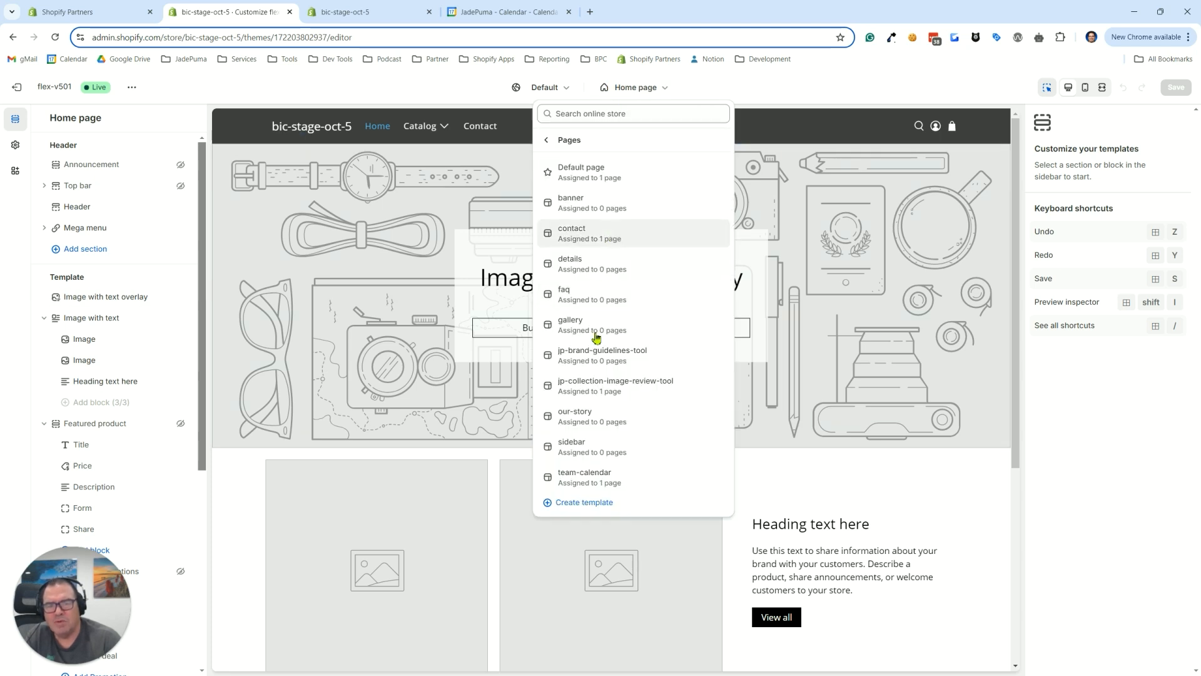
click(576, 479)
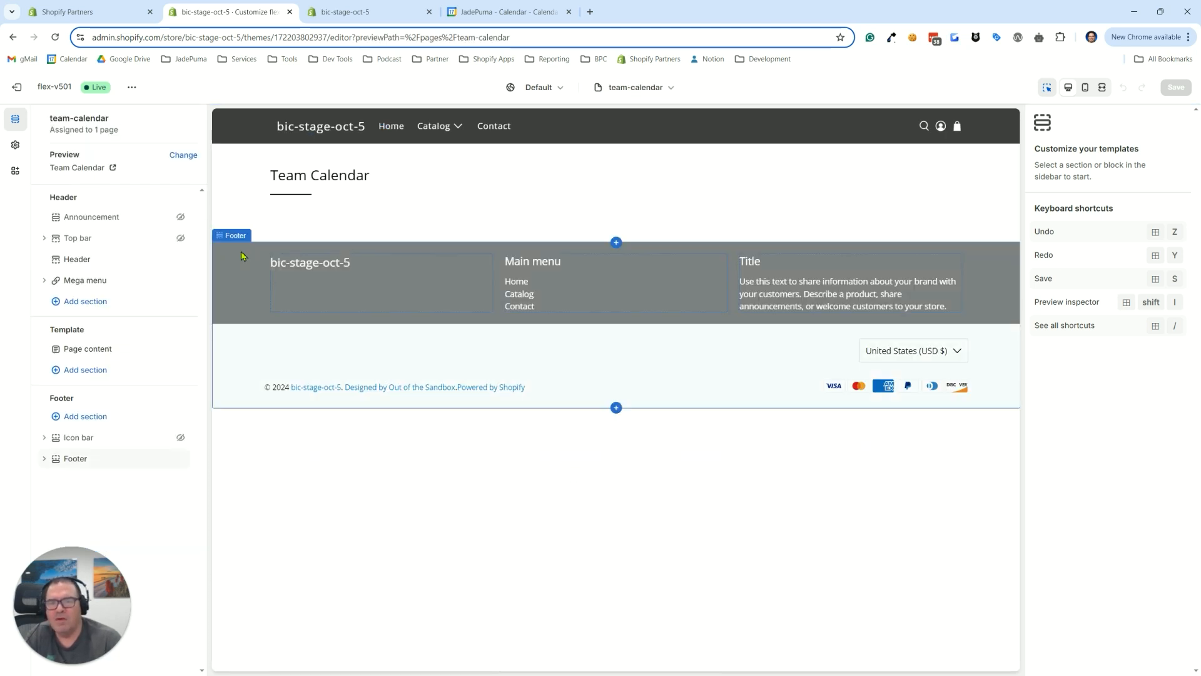
Add the Brand-It! Calendar app's Calendar 1 block as a template section, save the template, and review the page preview
click(86, 371)
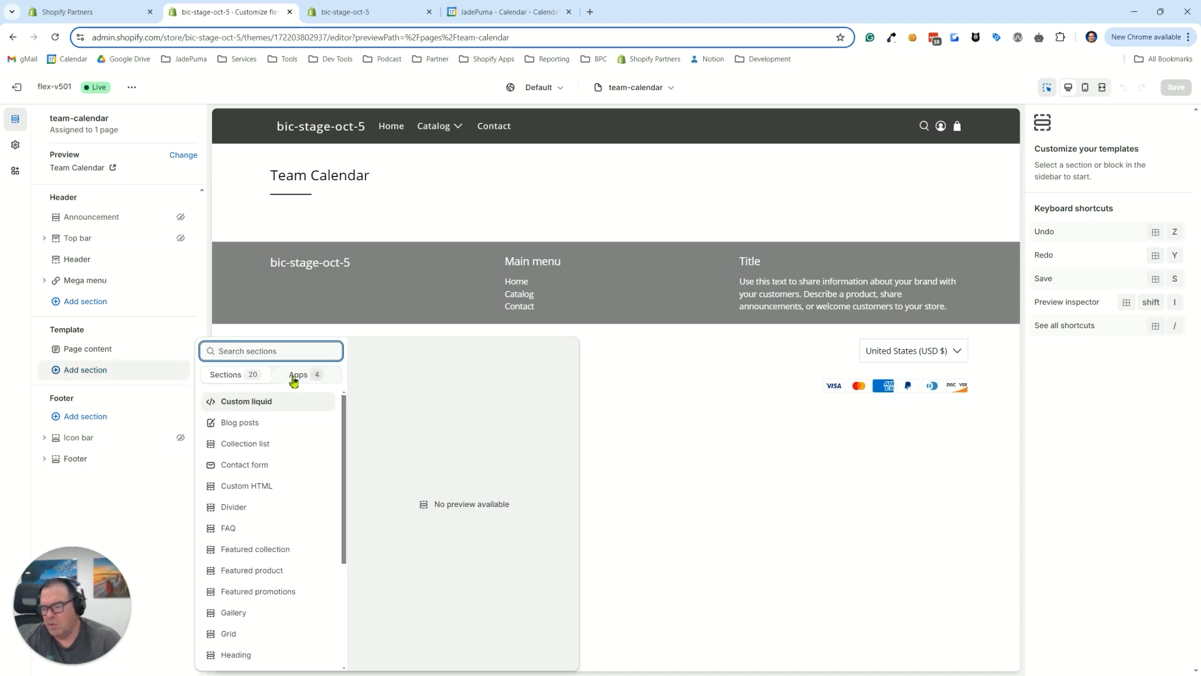
click(295, 377)
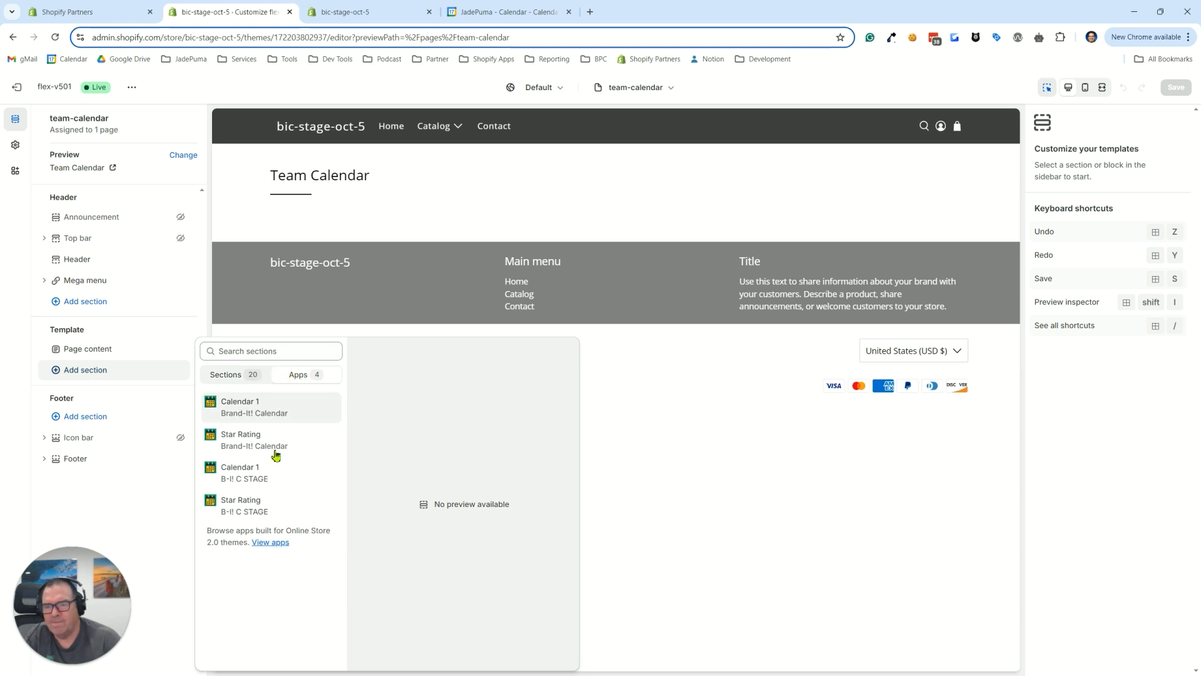
click(239, 414)
click(239, 413)
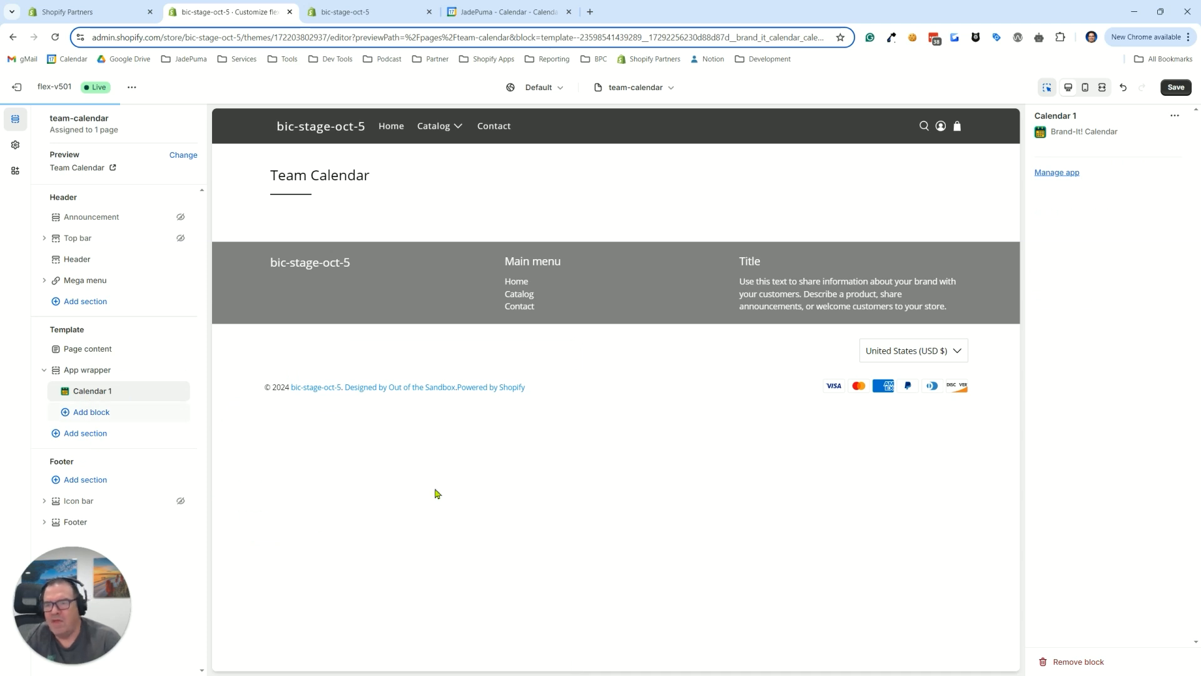
click(1177, 90)
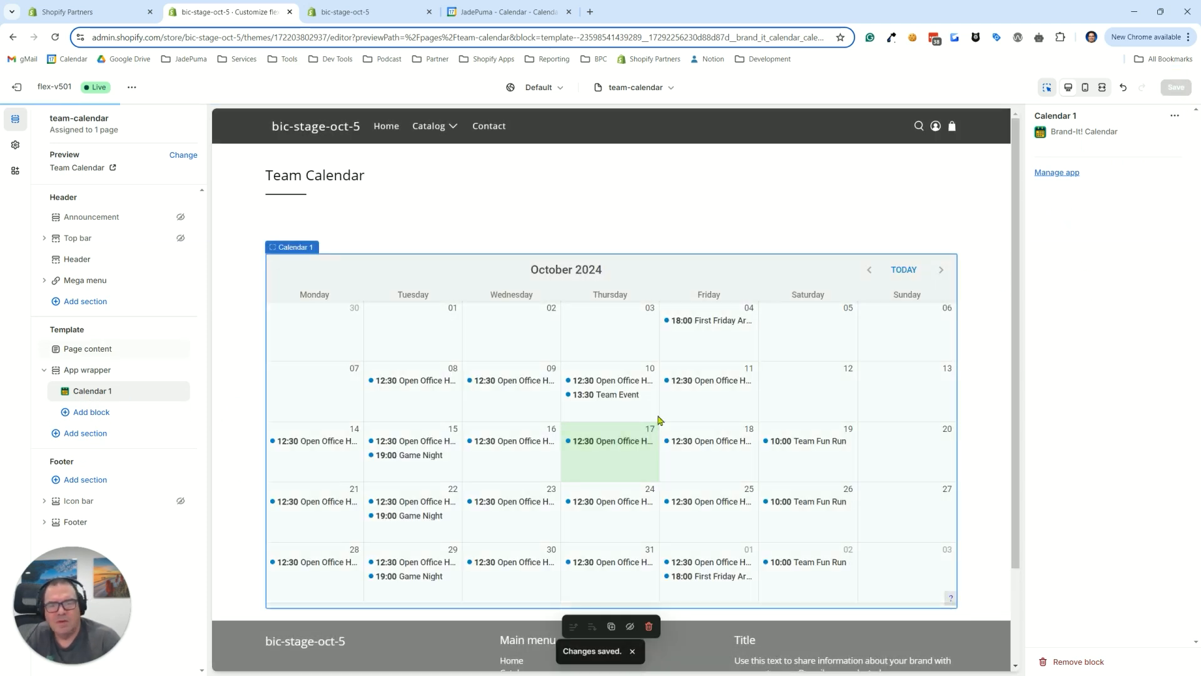
scroll(611, 390, down, 2)
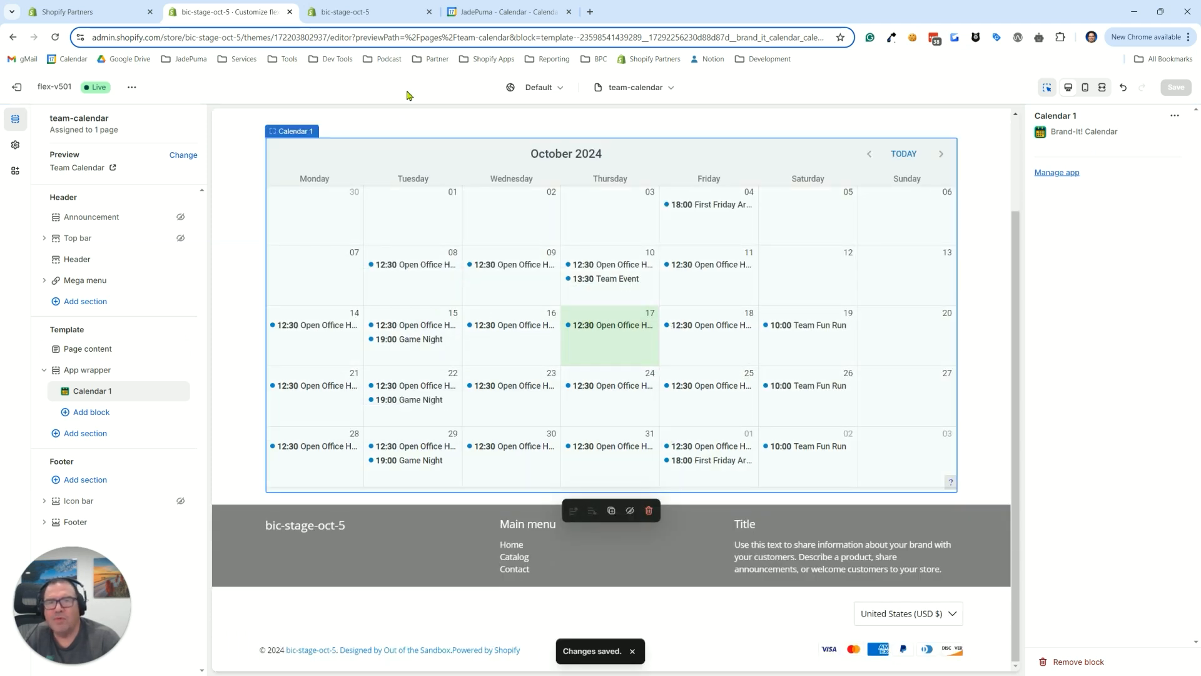
Switch to Google Calendar, leave its settings for the week view, and hide the personal calendar while keeping Shared Test Calendar shown
click(510, 12)
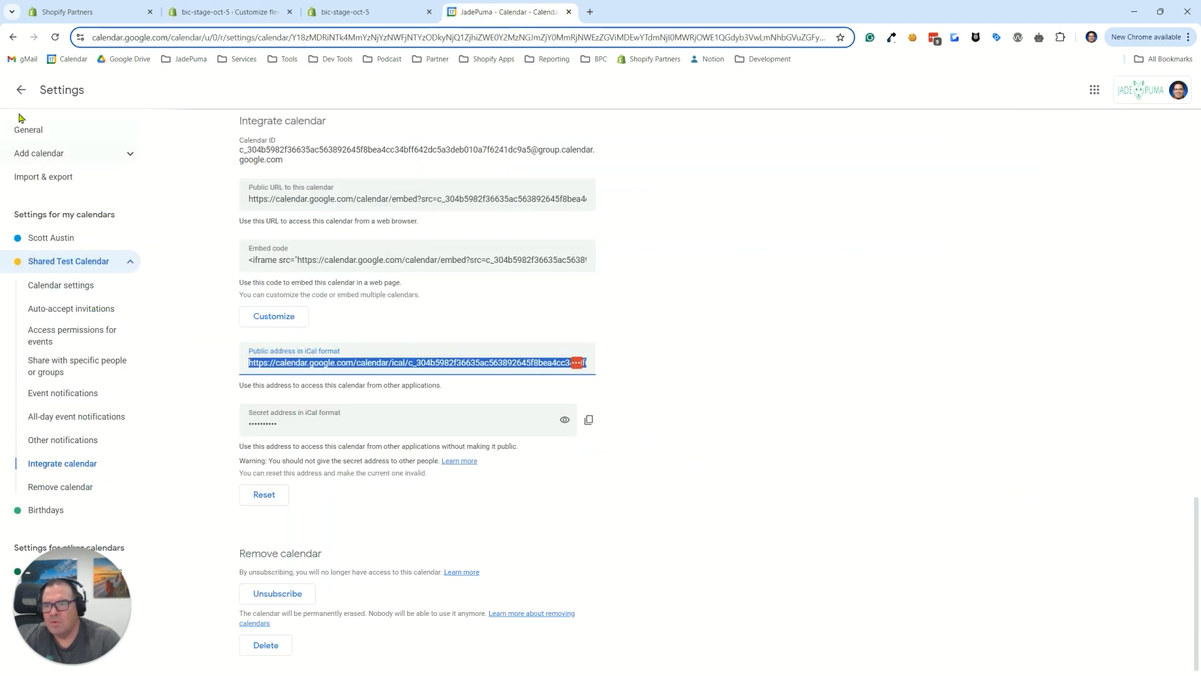
click(20, 90)
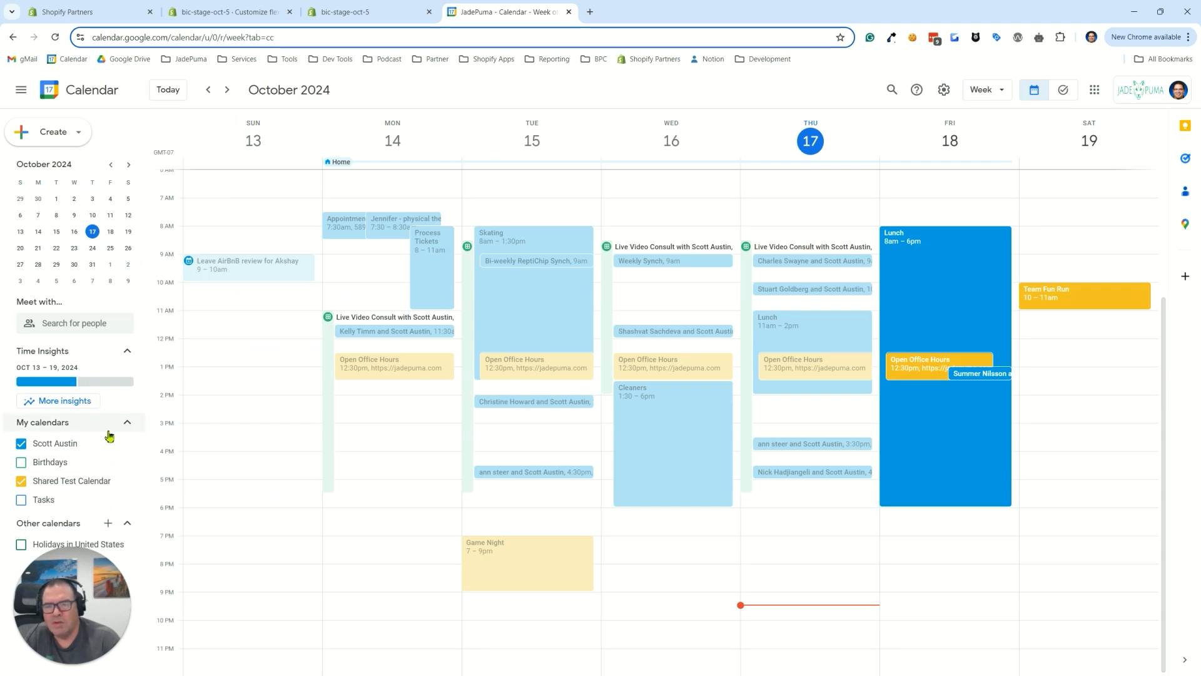
click(35, 448)
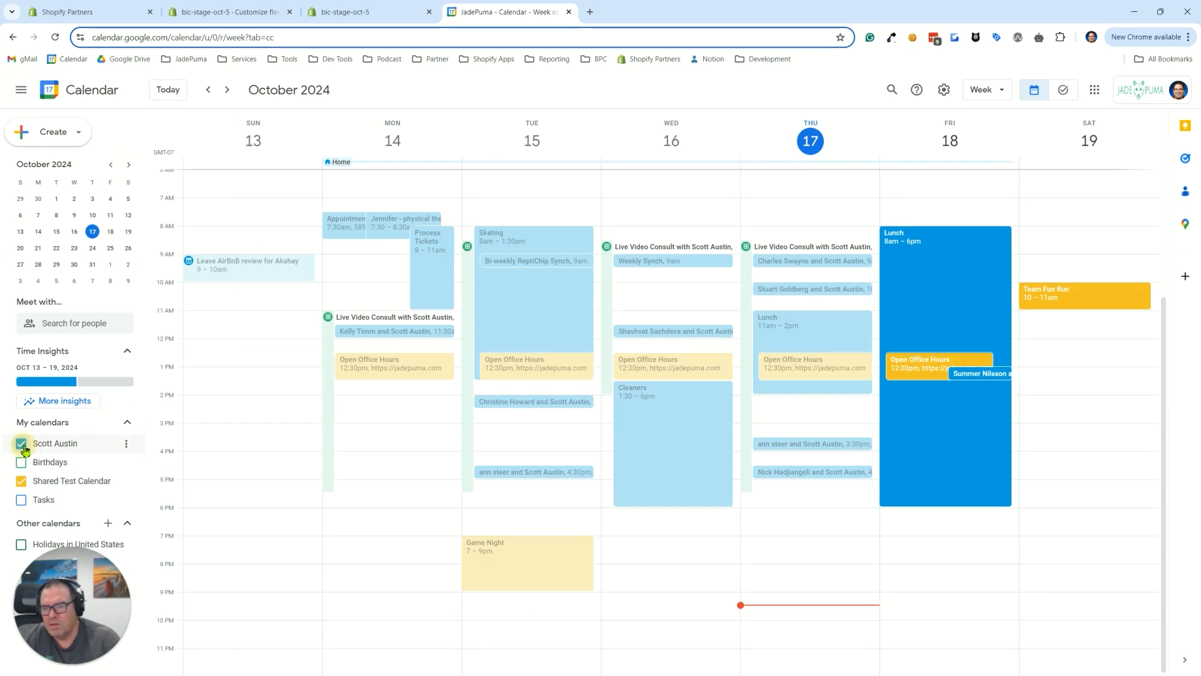
Show Google Calendar in month view, then return to the theme editor and compare its events with the team-calendar preview
click(981, 91)
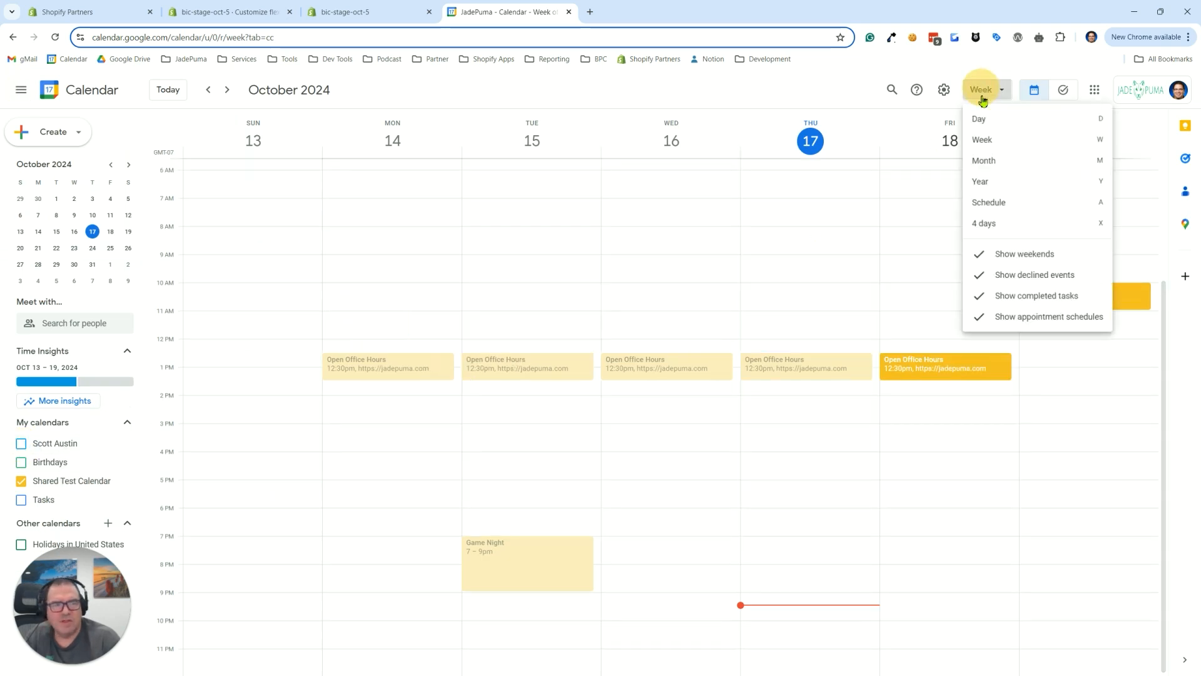
click(986, 161)
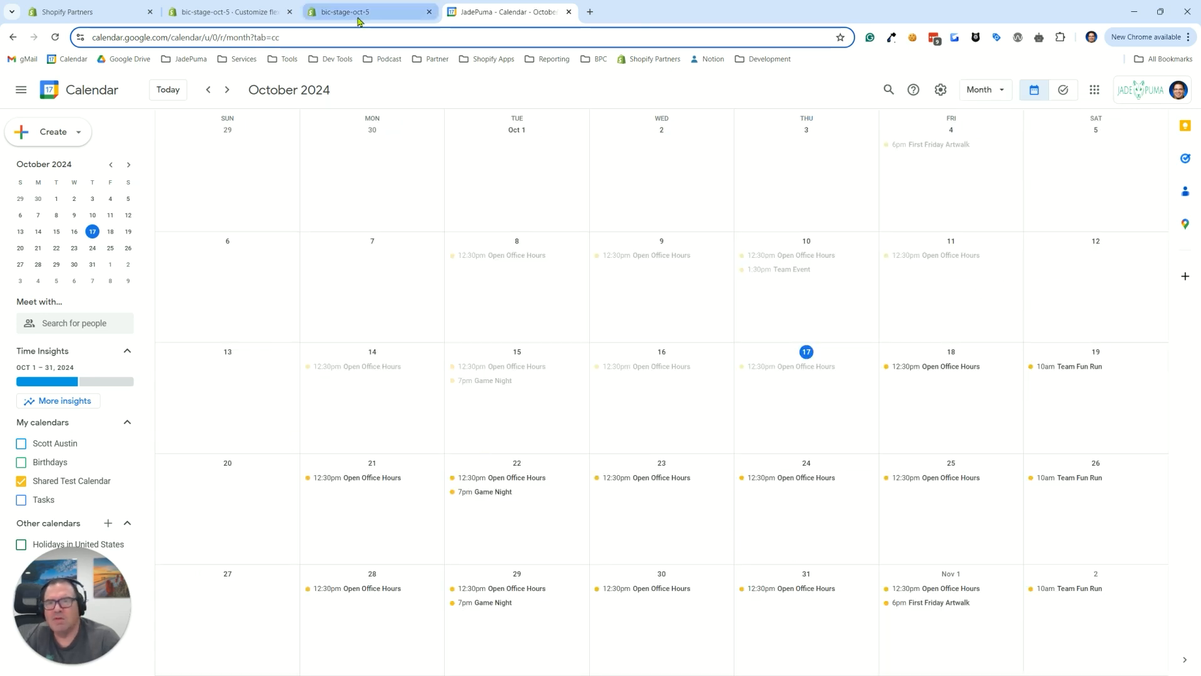
click(235, 18)
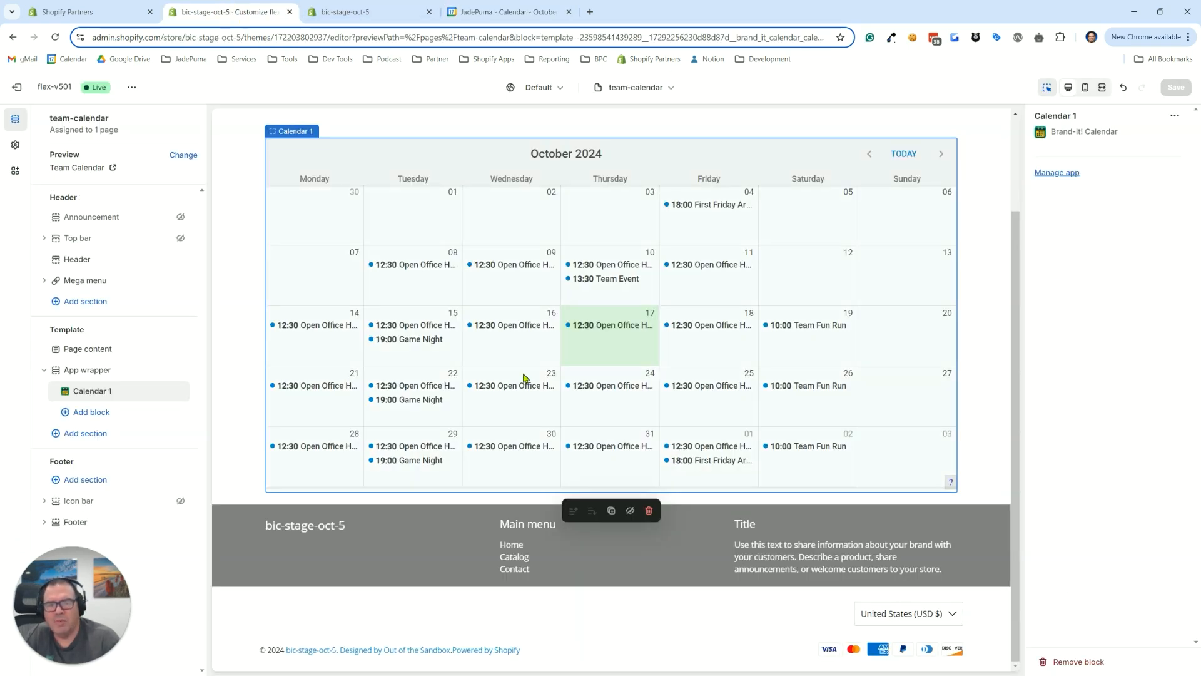
scroll(610, 379, up, 2)
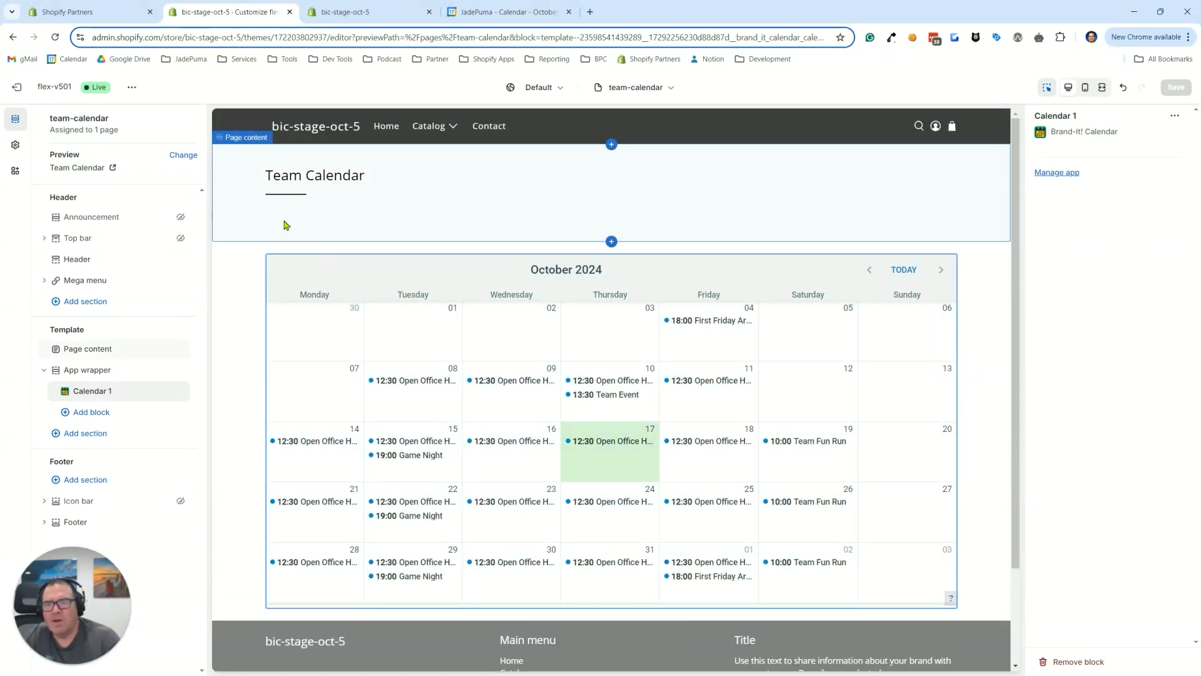
Switch to the bic-stage-oct-5 storefront and open its live page at /pages/team-calendar
click(341, 14)
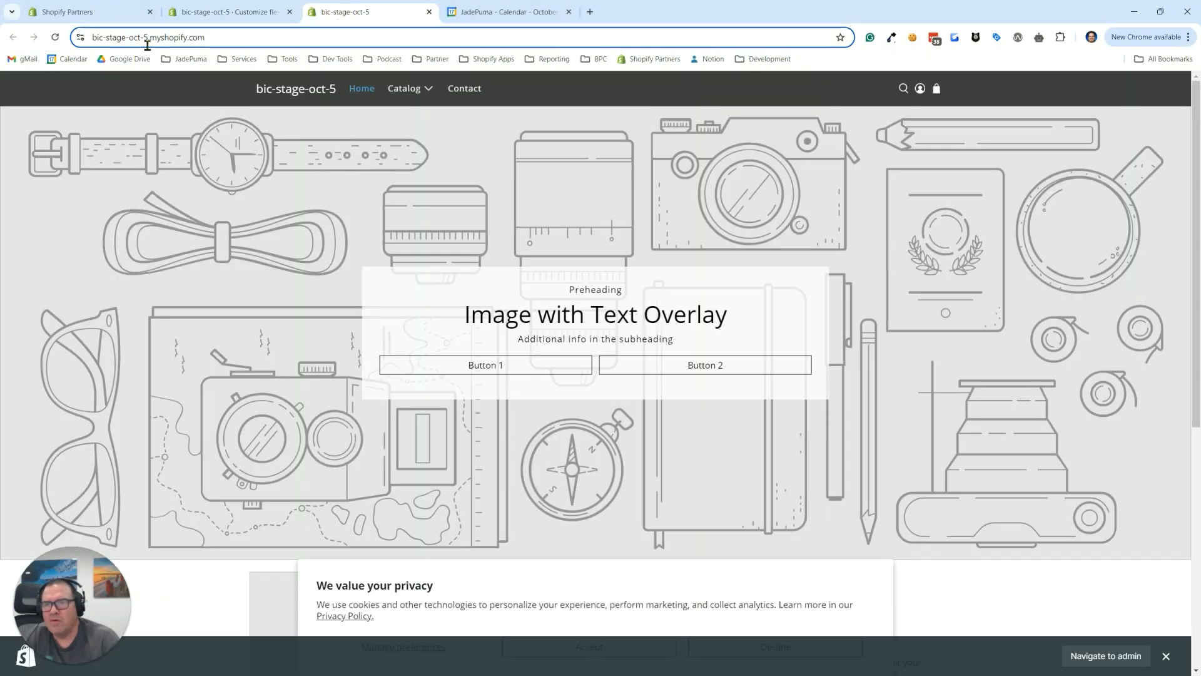
click(222, 38)
click(230, 37)
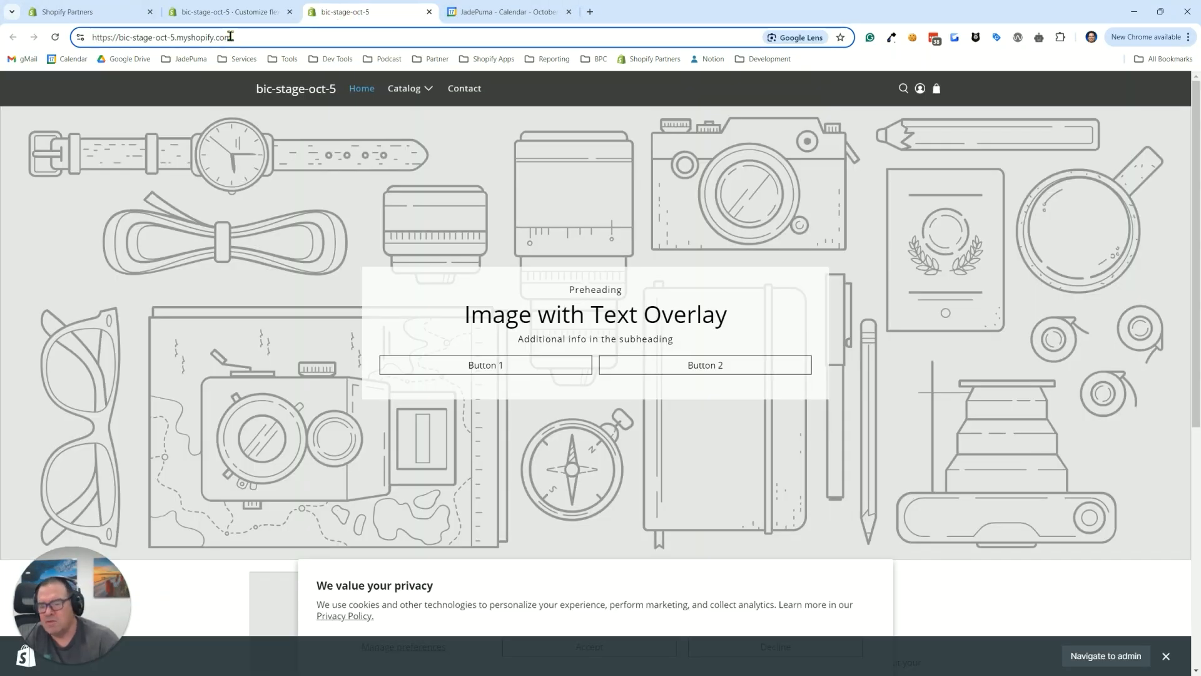
text(/pages-t)
key(BackSpace)
key(BackSpace)
text(/team-calendar)
key(Return)
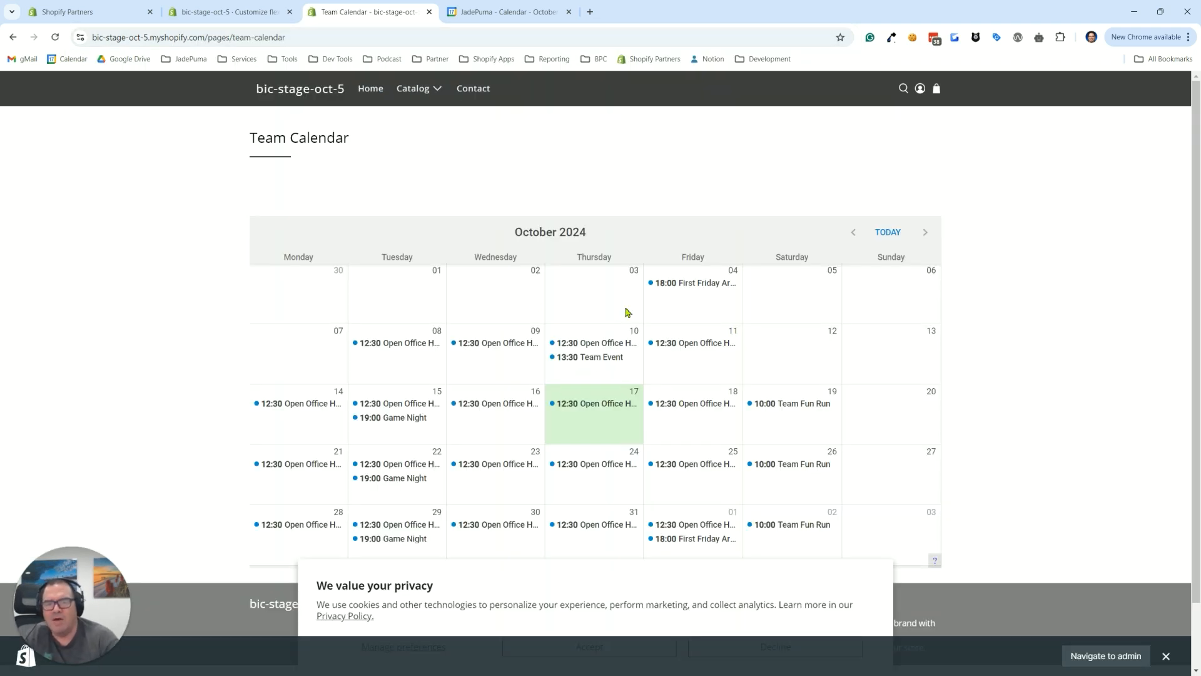
Open the October 17 Open Office Hours event details on the storefront calendar and compare the calendar with Google Calendar
scroll(681, 241, down, 1)
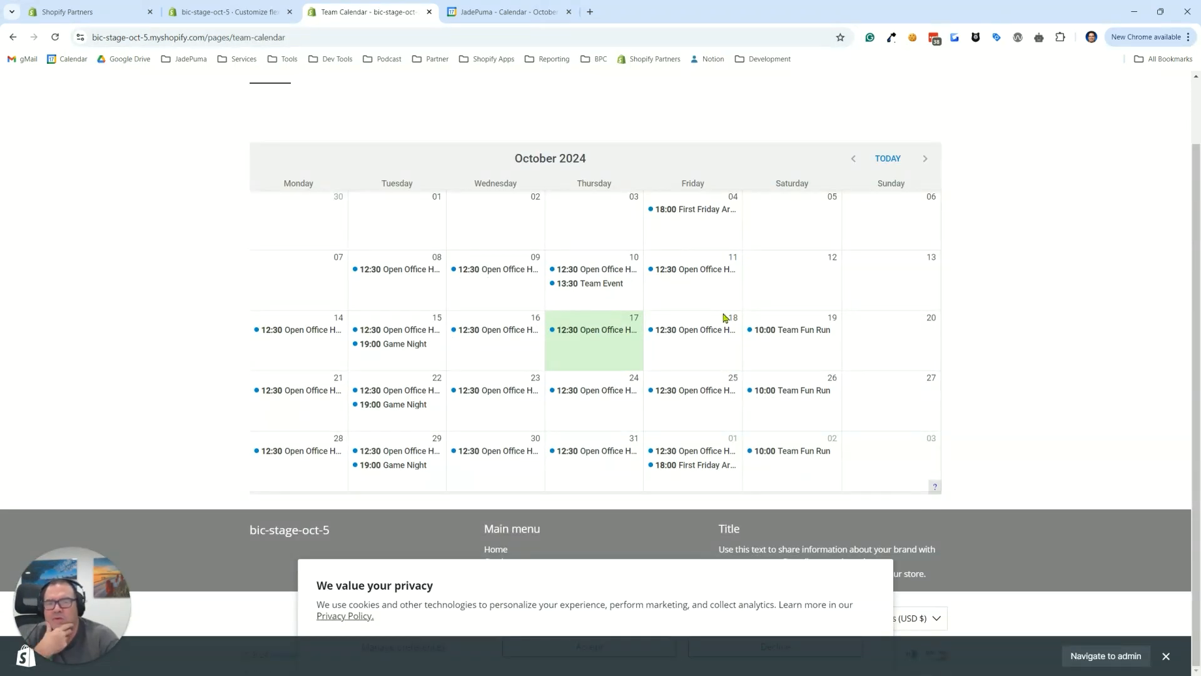
click(572, 331)
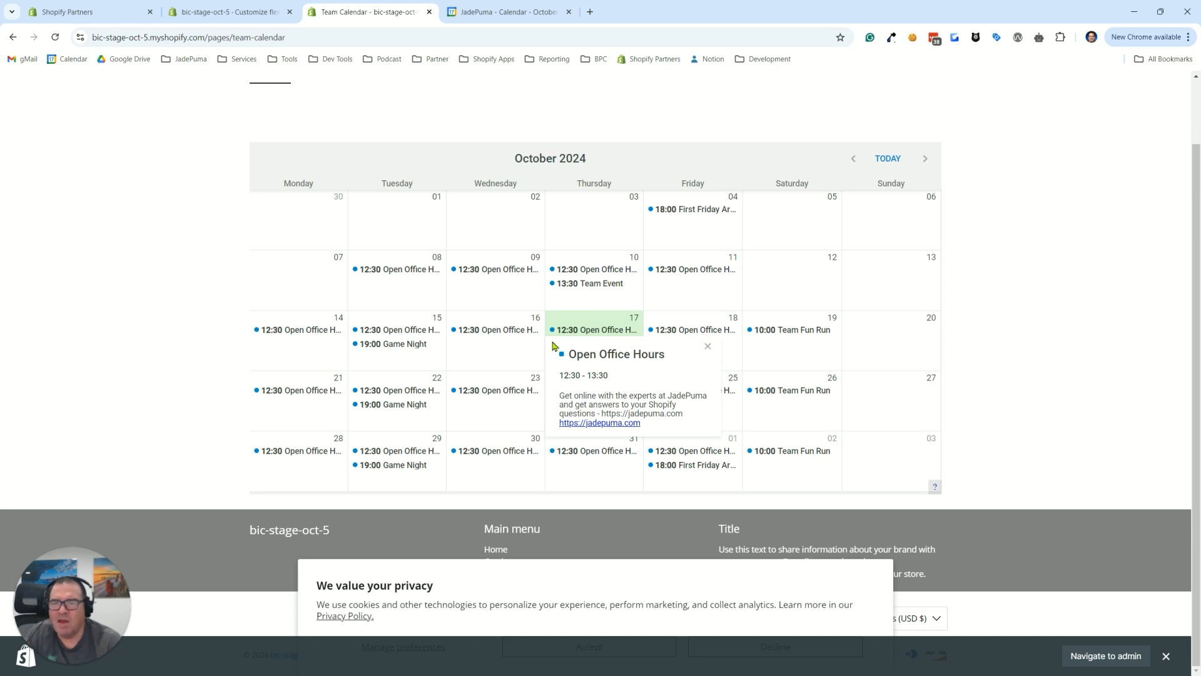
click(470, 13)
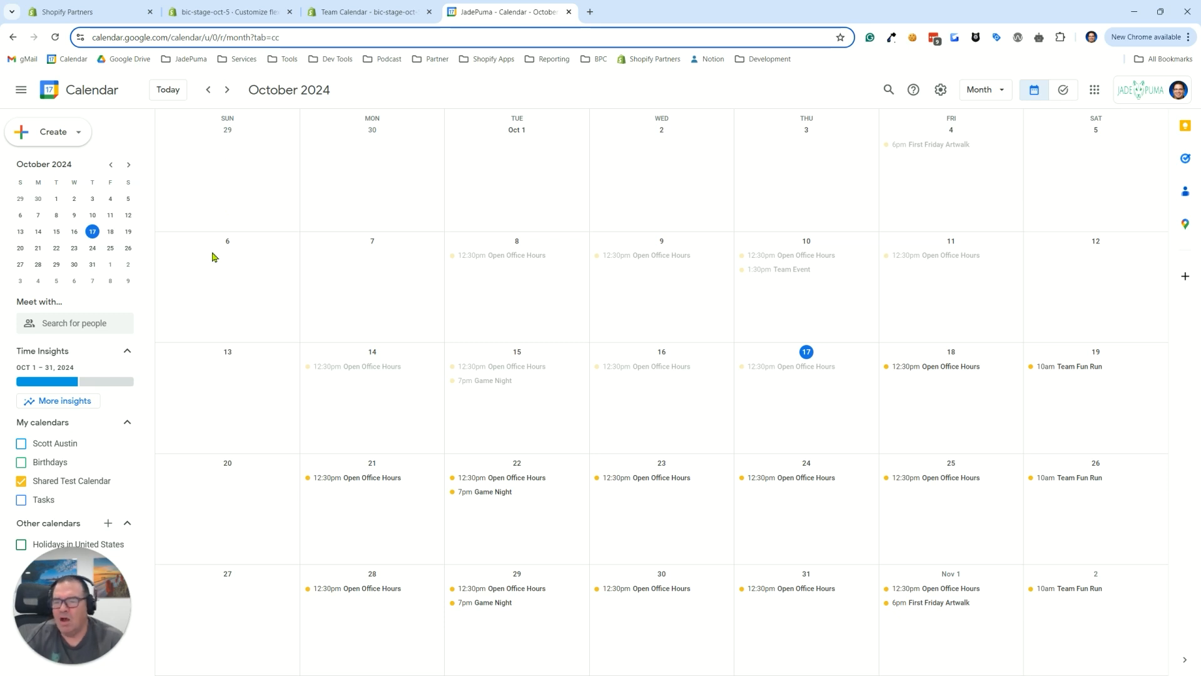
click(333, 10)
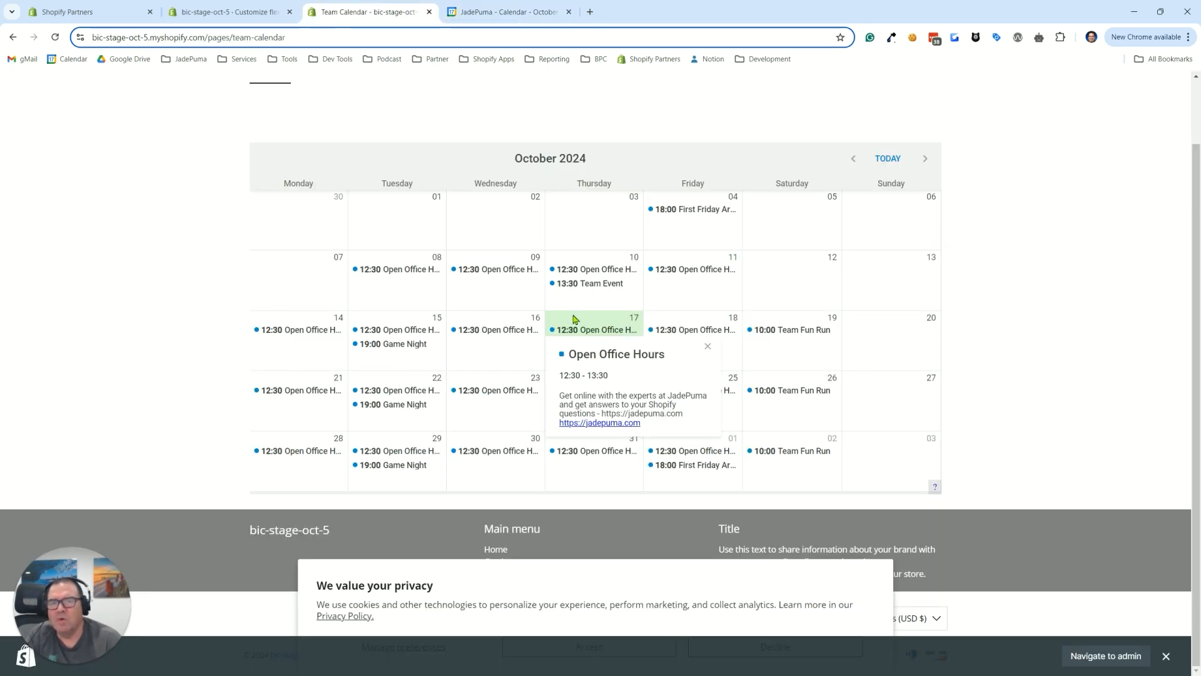
scroll(610, 287, up, 1)
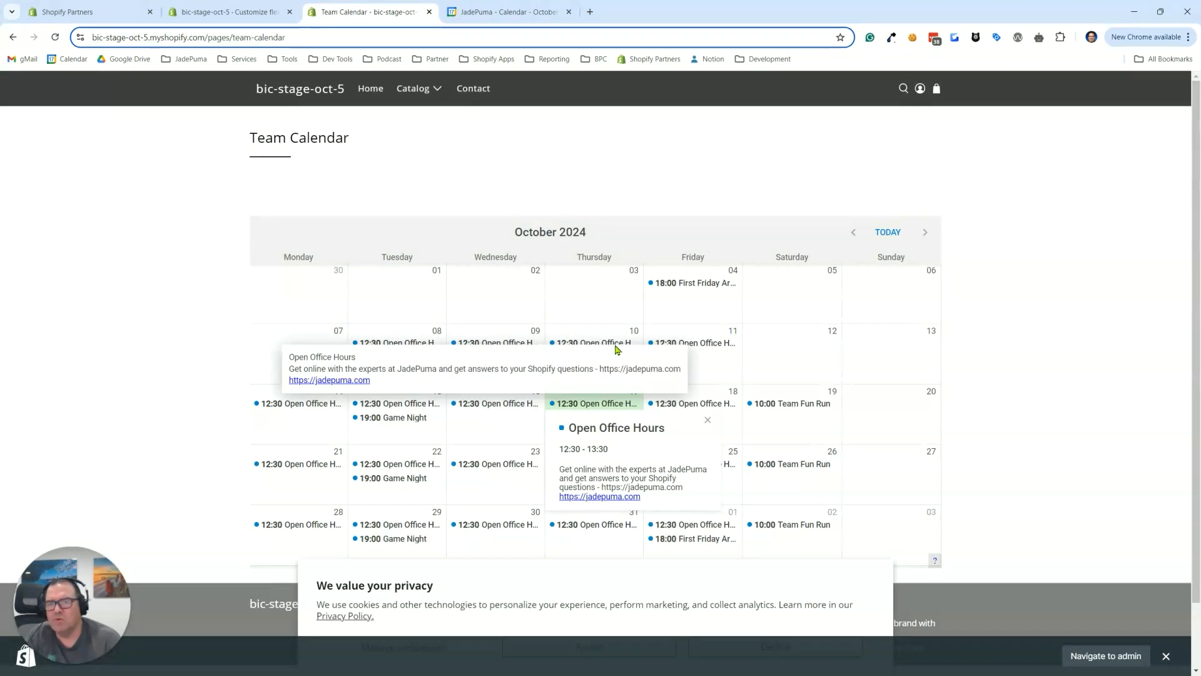